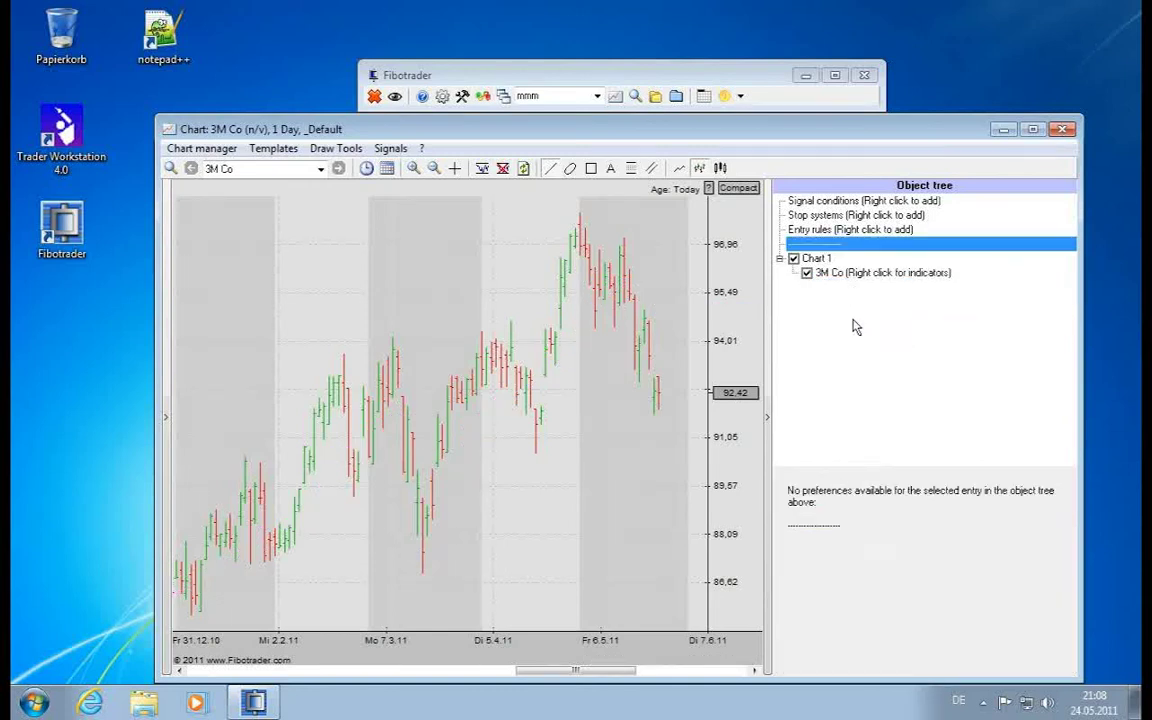
- Select the 3M Co series in the object tree and view its price bars from mid-March to mid-April up close
left_click(910, 276)
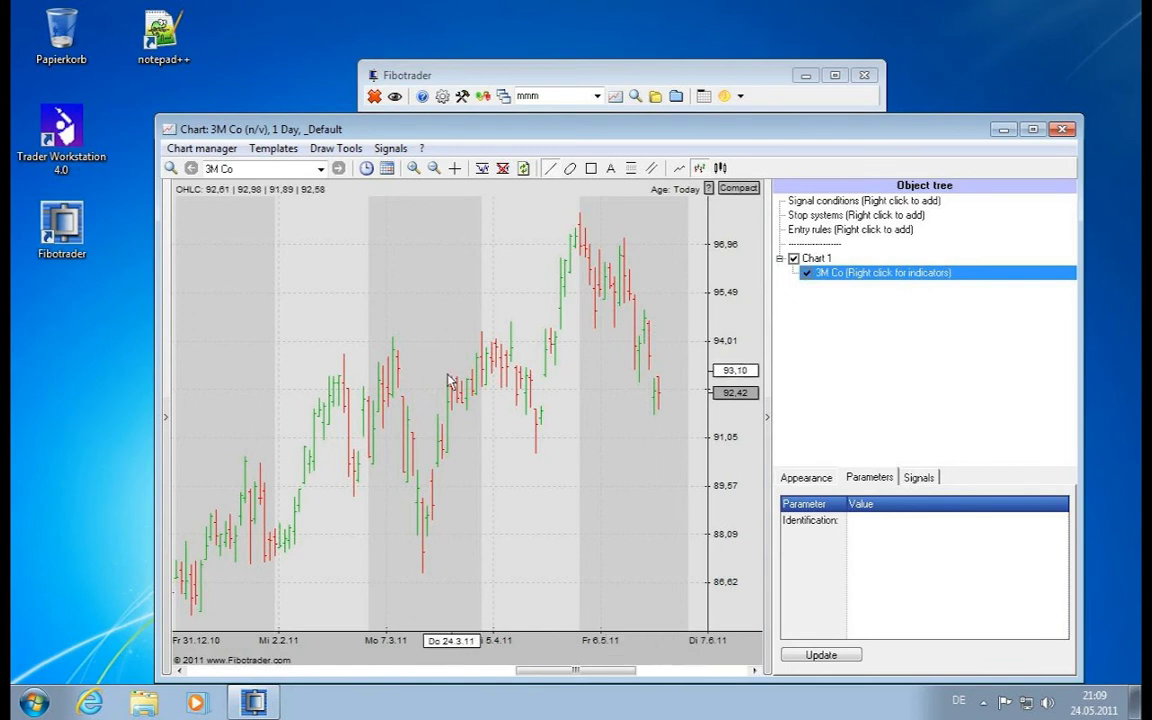
left_click_drag(426, 341, 533, 422)
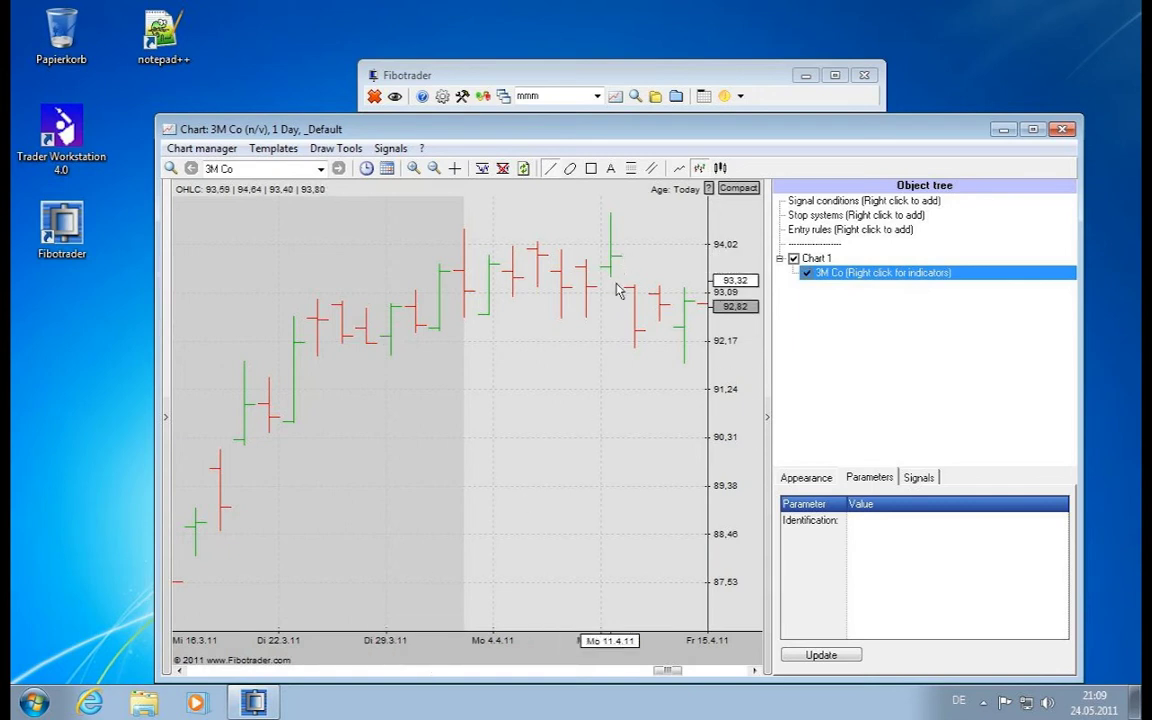
left_click(366, 168)
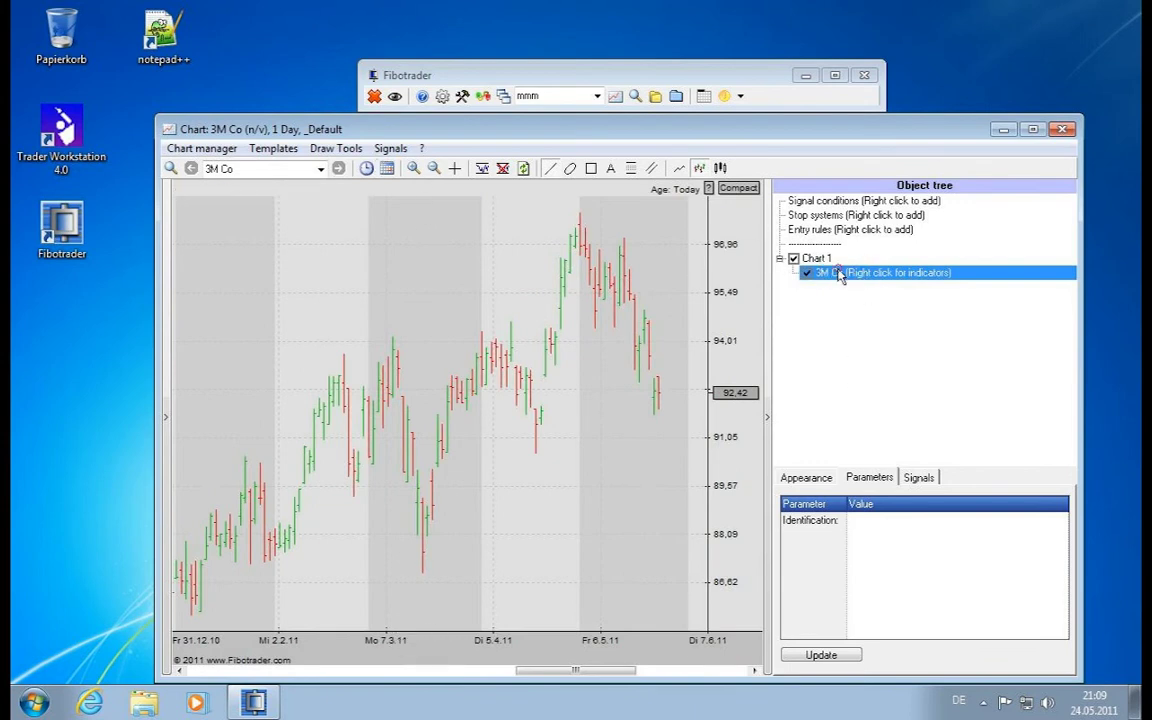
- Show the 3M Co series' appearance settings and examine its Color, Up-Color and Down-Color parameters
left_click(825, 481)
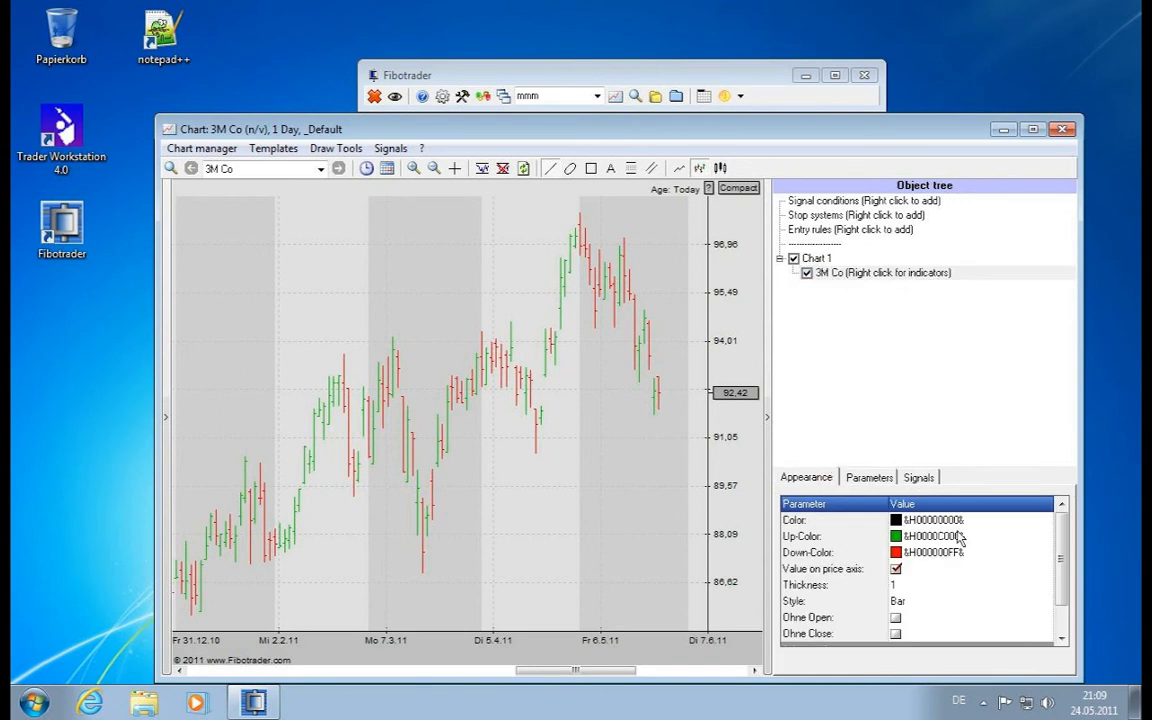
left_click(799, 521)
left_click(808, 538)
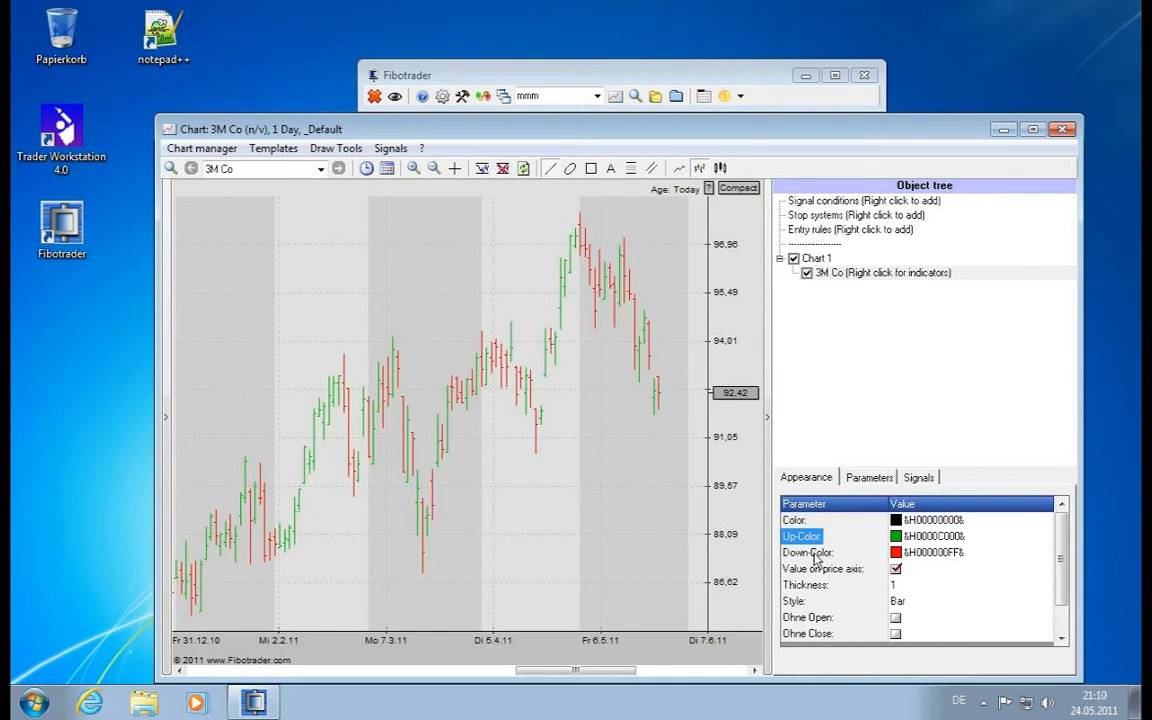
left_click(810, 553)
left_click(814, 538)
left_click(811, 558)
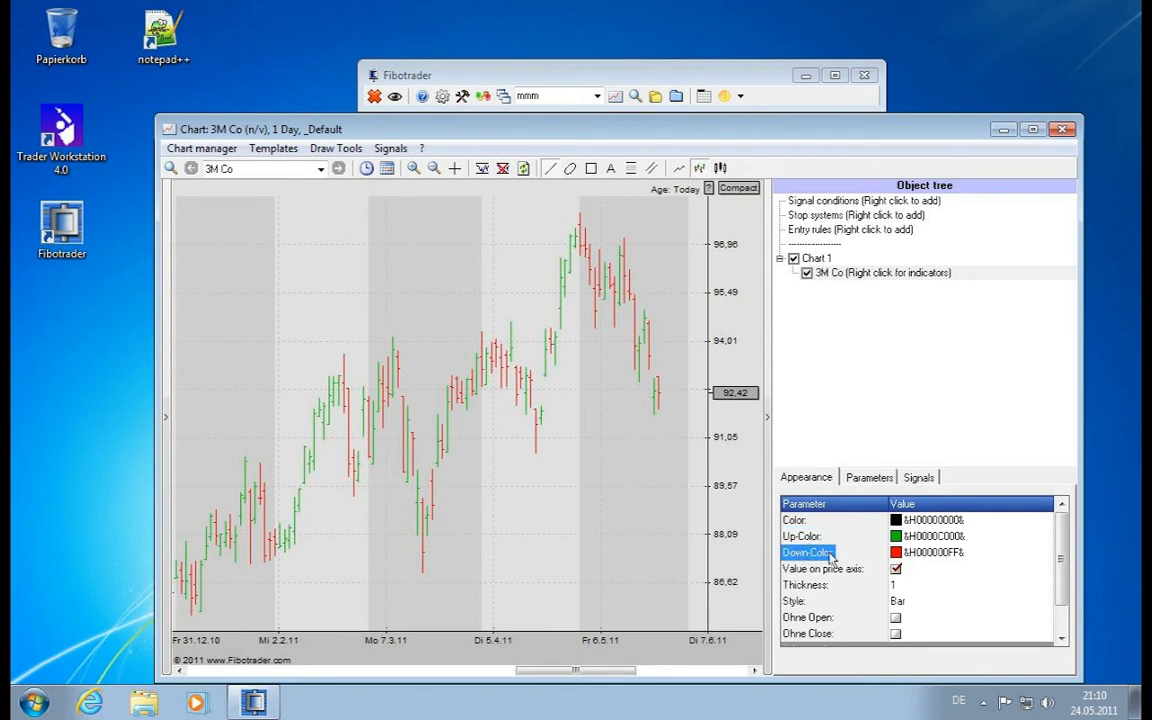
- Set the 3M Co series' Up-Color to dark blue (&H00C00000&)
left_click(963, 537)
left_click(1044, 537)
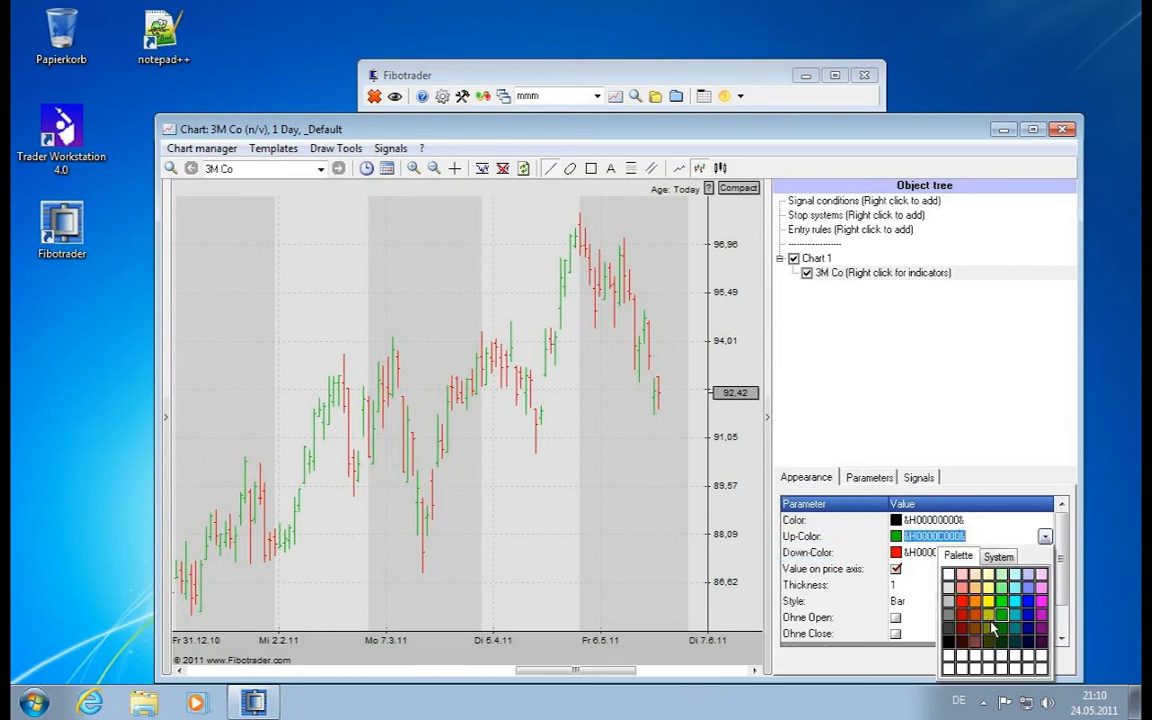
left_click(1029, 615)
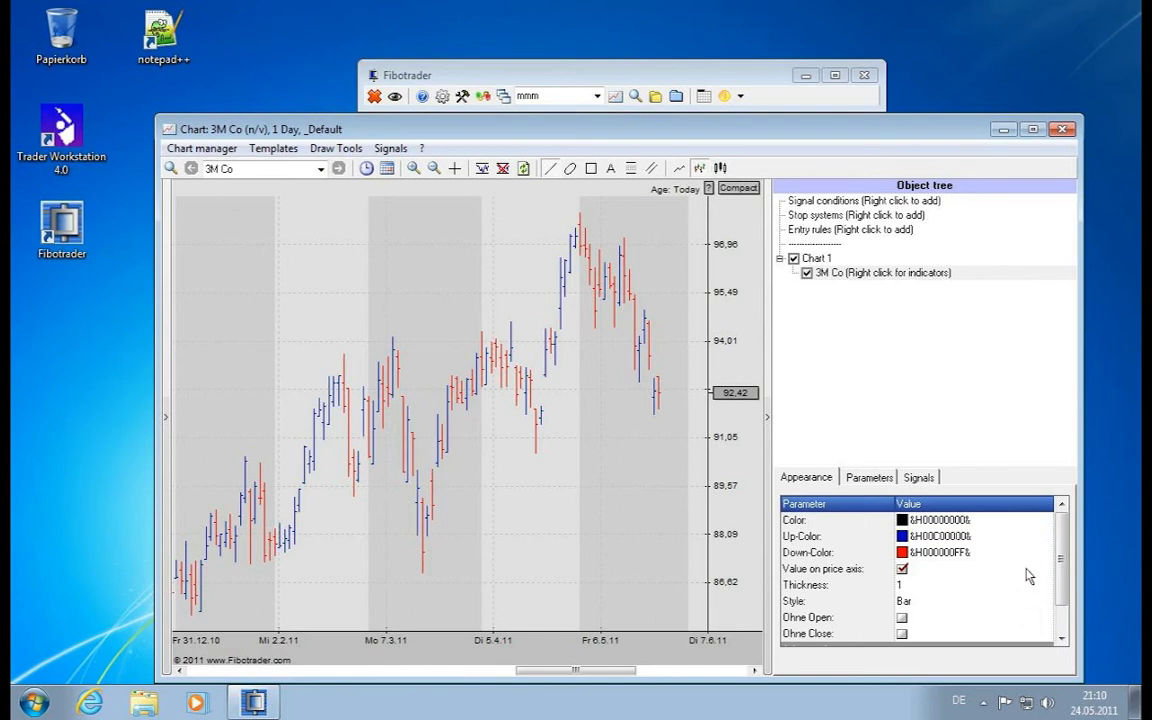
- Switch the series' value on the price axis off and on again, and try out its thickness setting, leaving it at 1
left_click(904, 572)
left_click(904, 572)
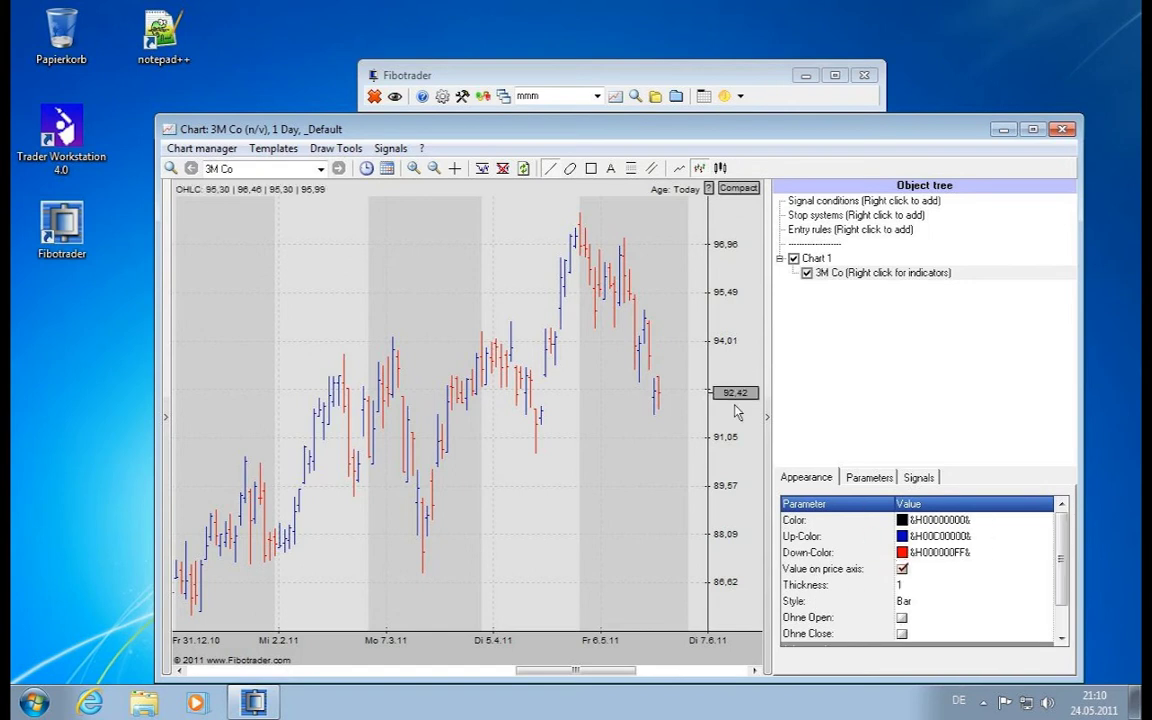
left_click(905, 590)
left_click(1046, 587)
left_click(1046, 589)
left_click(1045, 584)
left_click(1043, 588)
left_click(1043, 588)
left_click(1043, 588)
left_click(1043, 588)
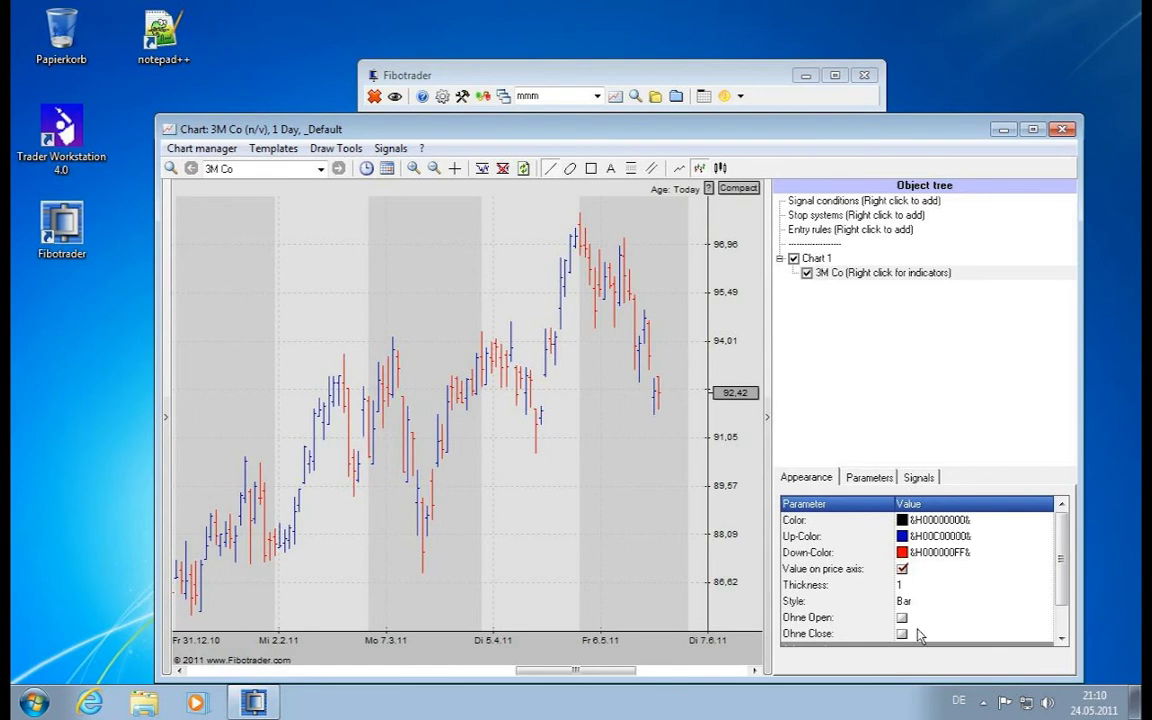
- Try out the Ohne Open and Ohne Close options on the price bars, leaving both turned off
mouse_move(1062, 560)
left_mouse_down()
mouse_move(1064, 594)
mouse_move(1070, 560)
left_mouse_up()
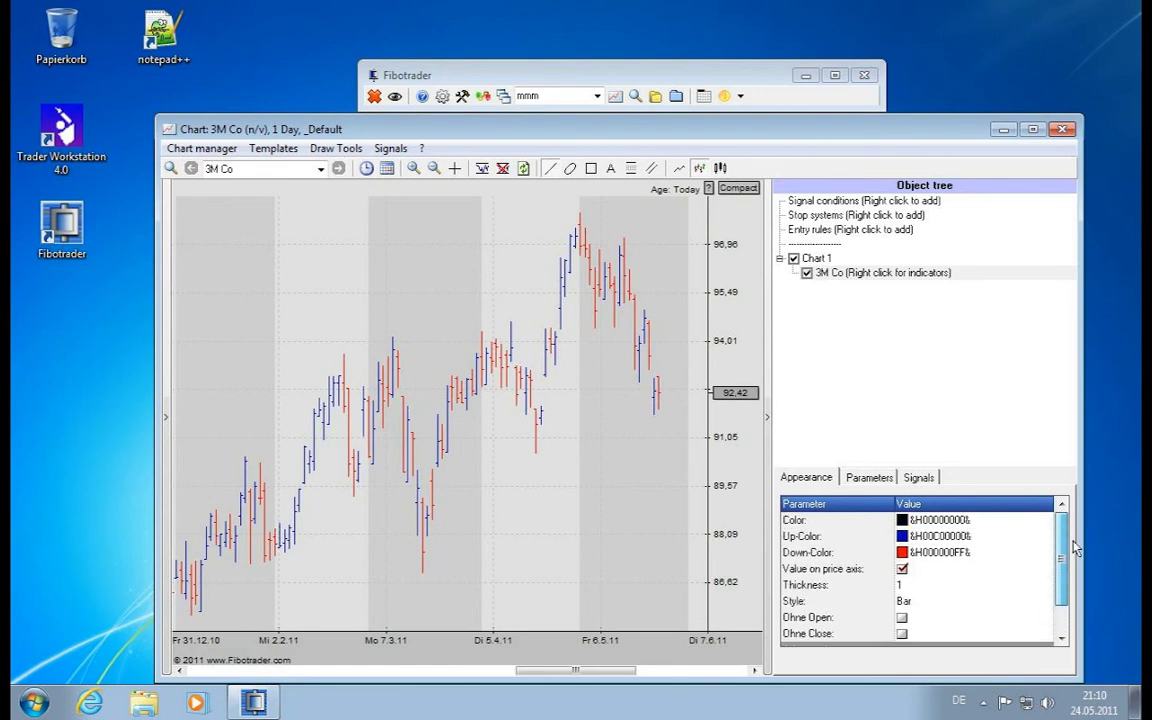
left_click(902, 618)
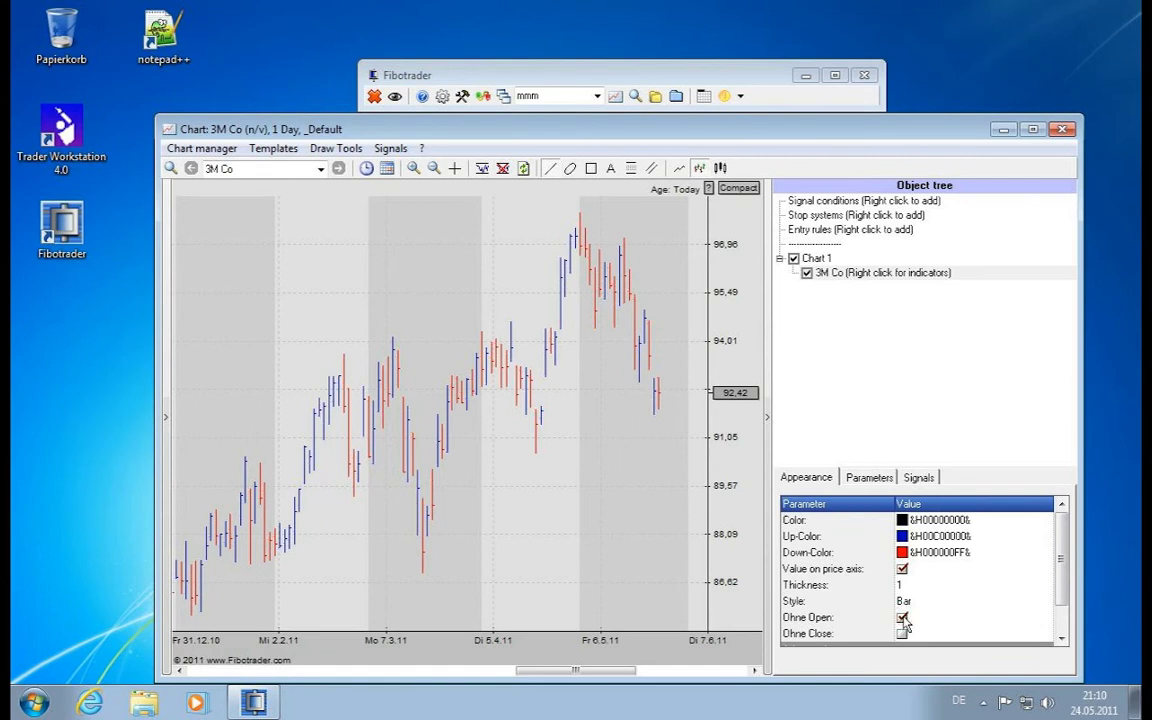
left_click(902, 618)
left_click(902, 634)
- Zoom in on the bars from 27 April to 20 May and toggle Ohne Open and Ohne Close on and off again
left_click_drag(615, 320, 740, 508)
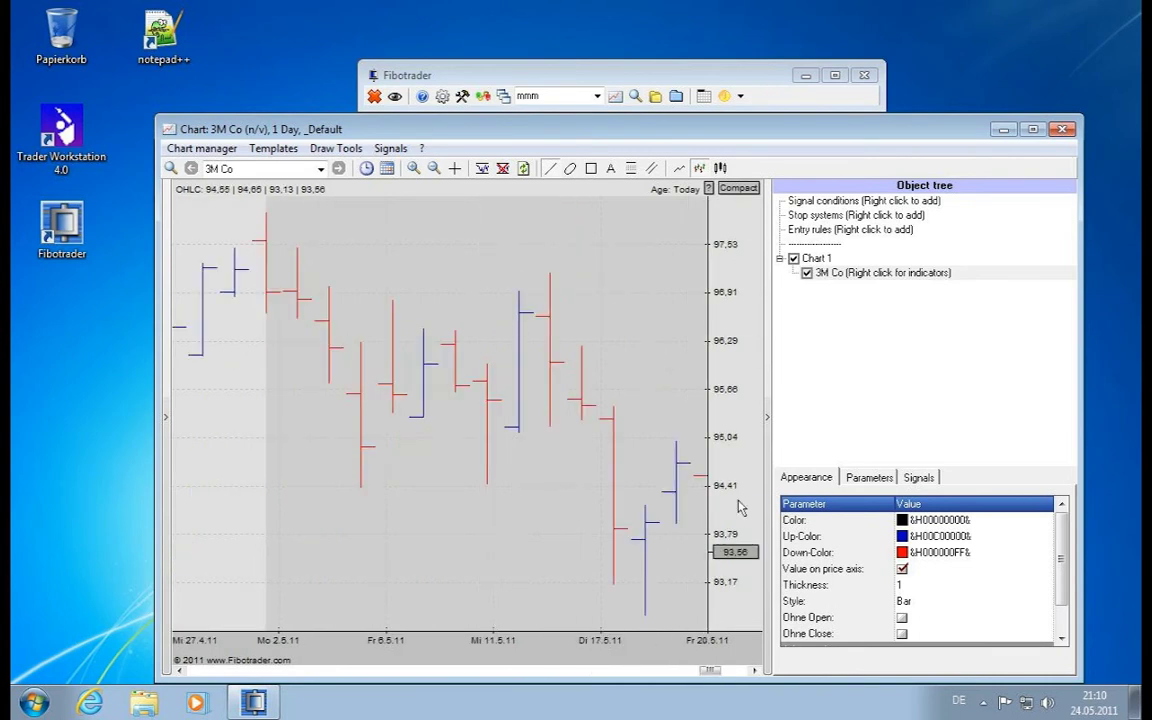
left_click(902, 618)
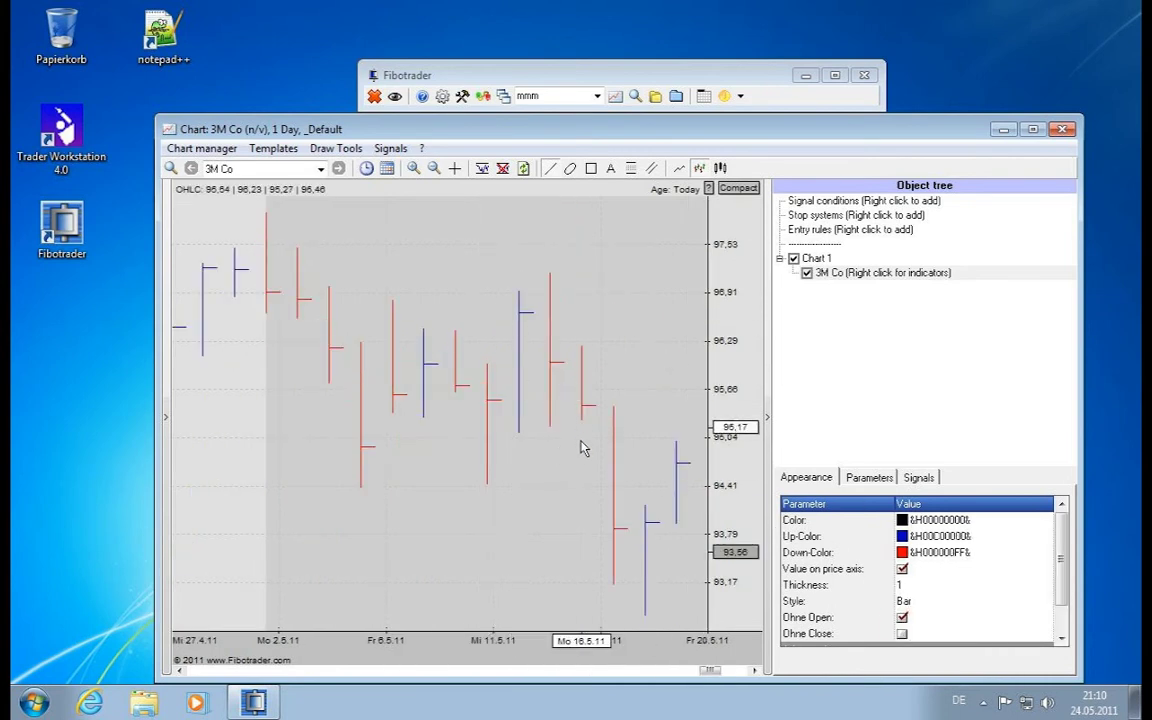
left_click(902, 618)
left_click(902, 634)
left_click(902, 634)
- Set the 3M Co series' style to Linie and turn on its Einfärben option
left_click(922, 603)
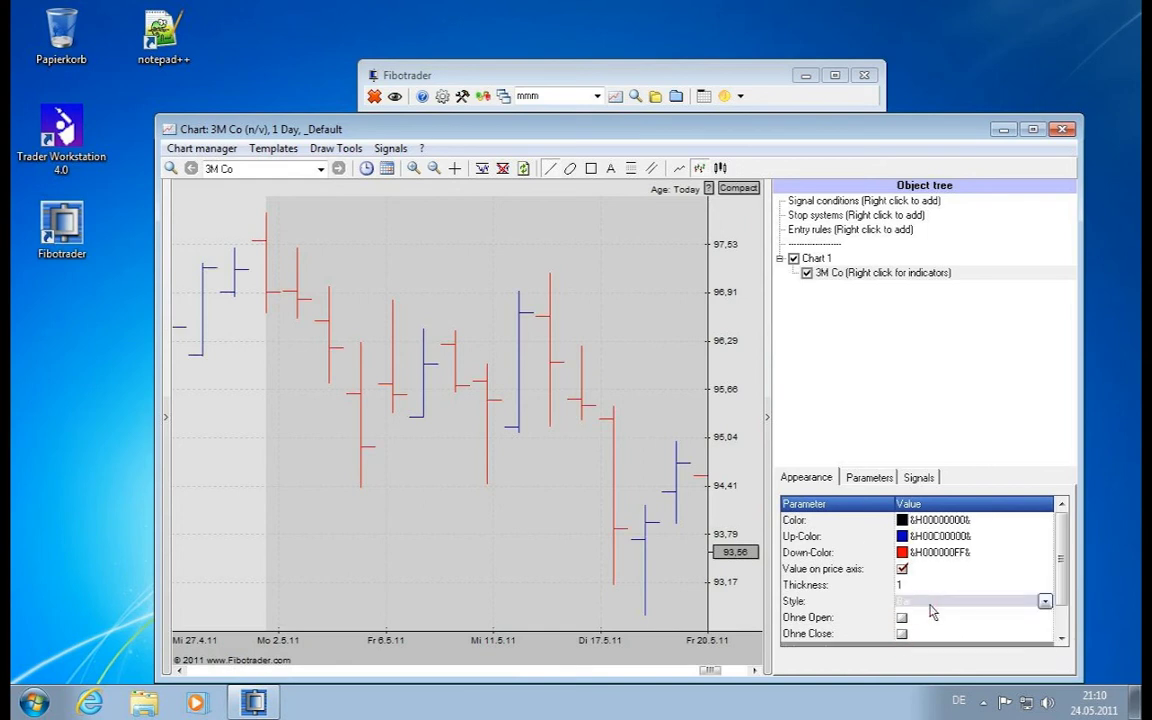
left_click_drag(632, 660, 560, 660)
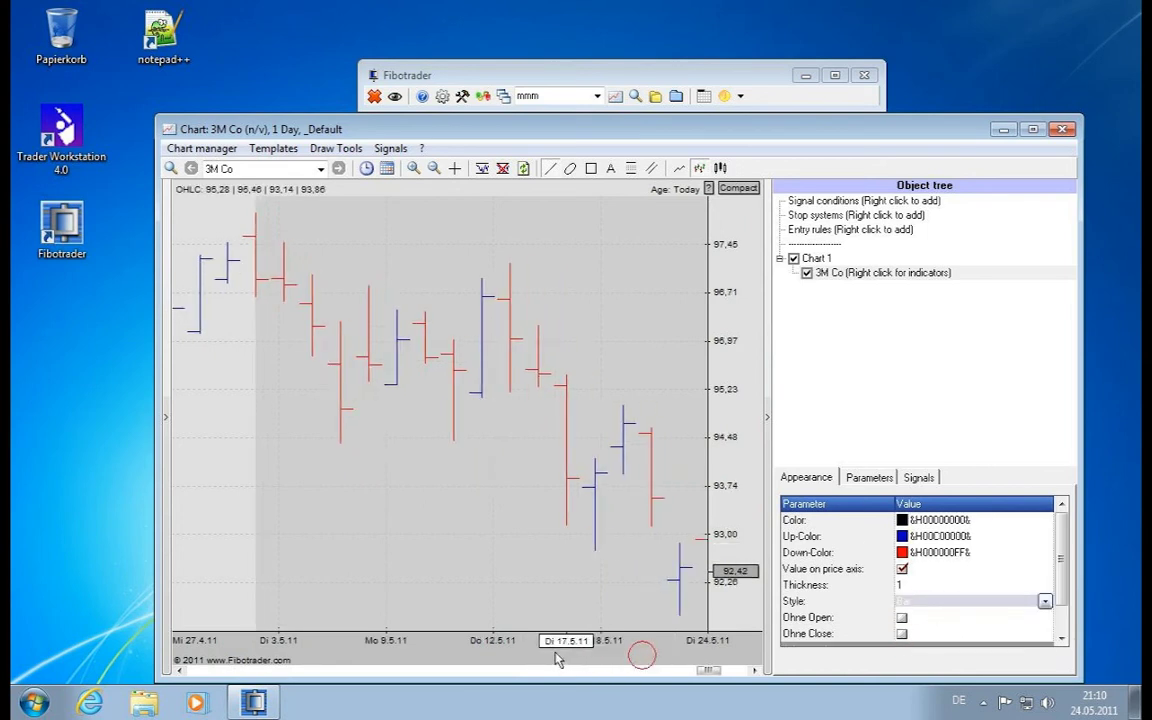
left_click(1045, 601)
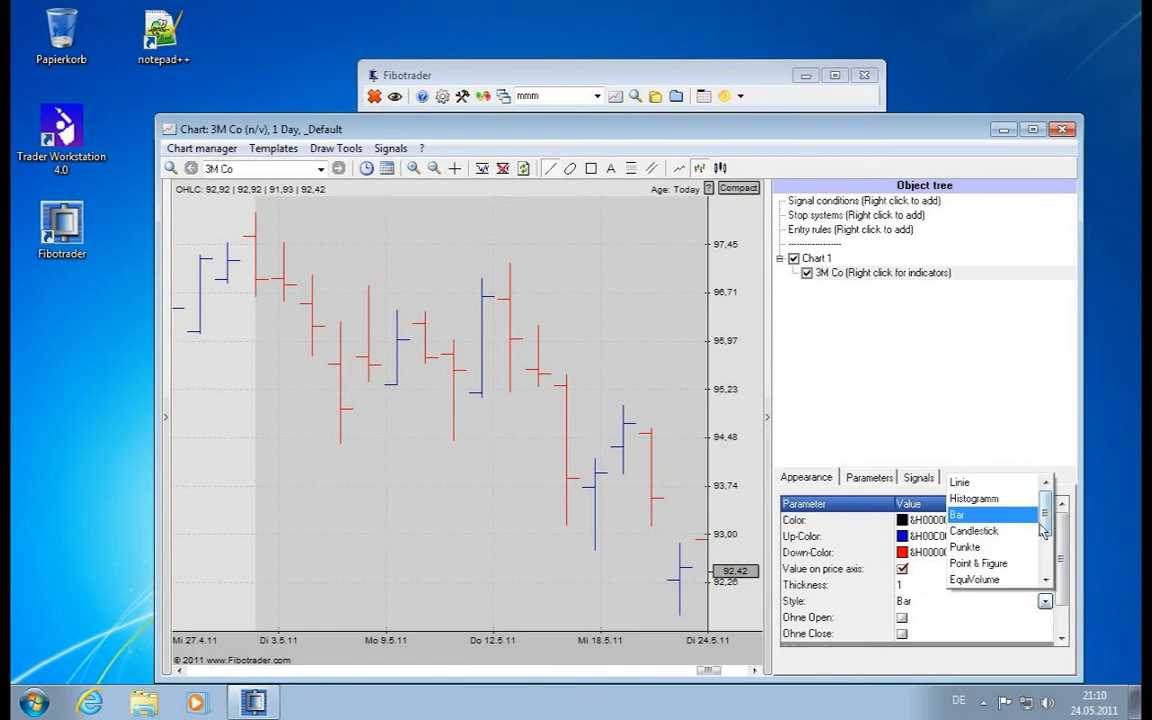
left_click(962, 482)
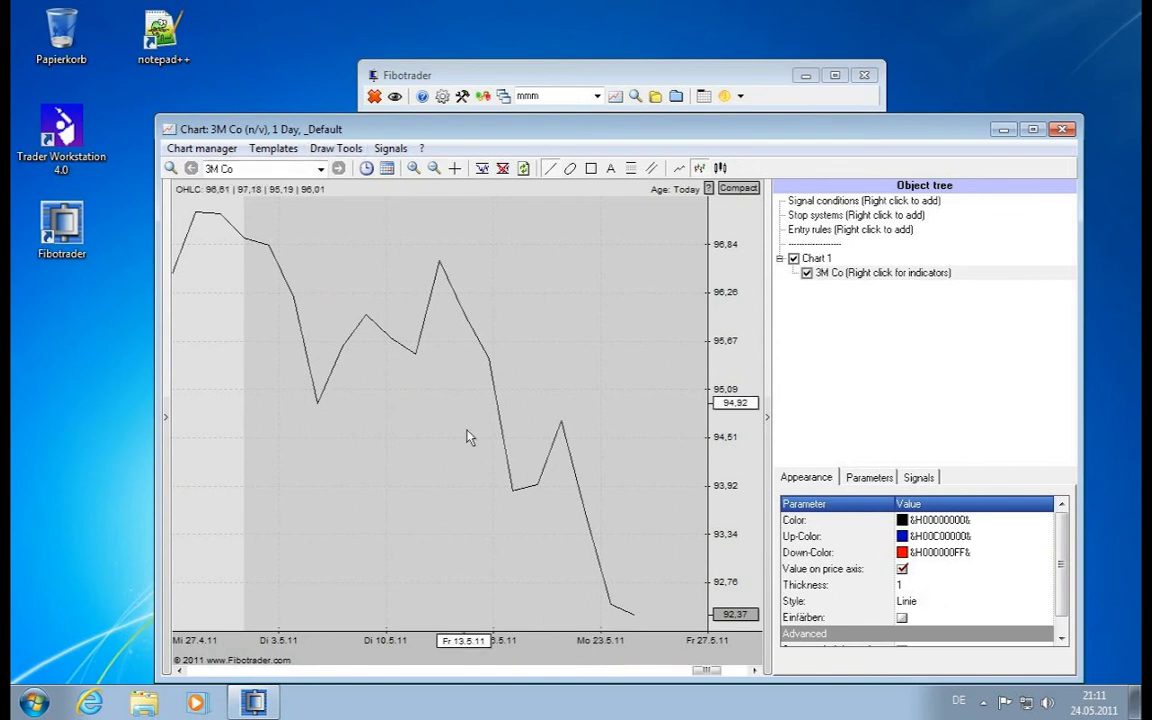
left_click(902, 618)
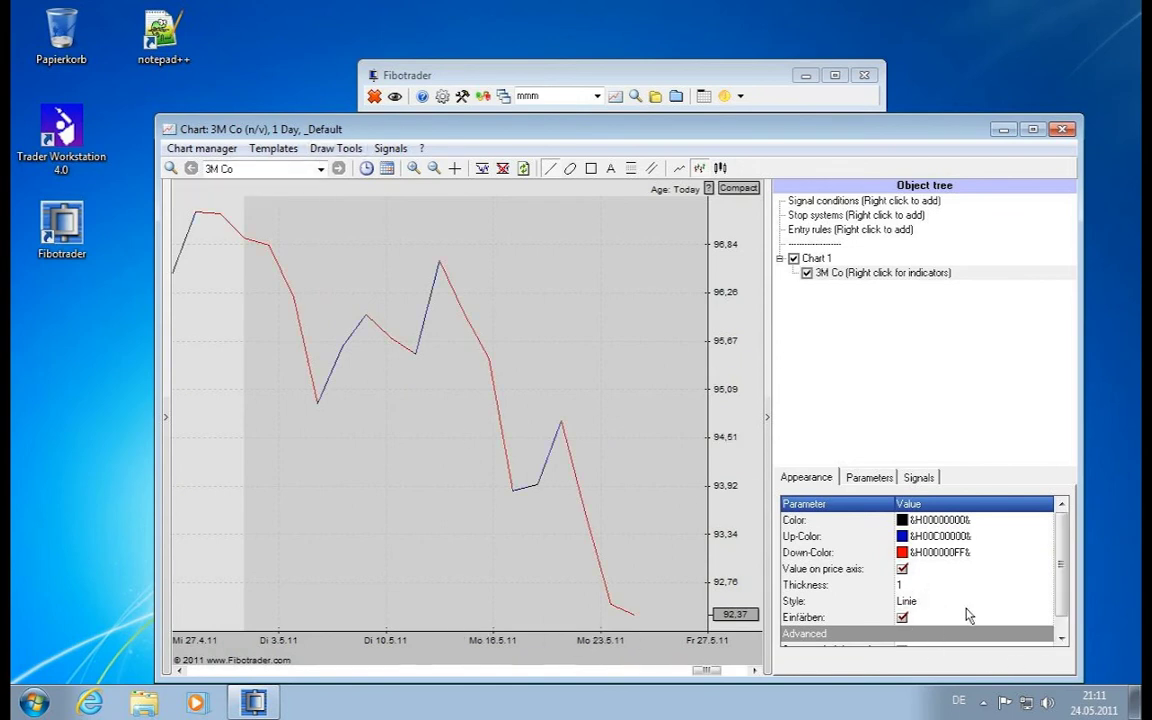
scroll(1062, 572, "down", 1)
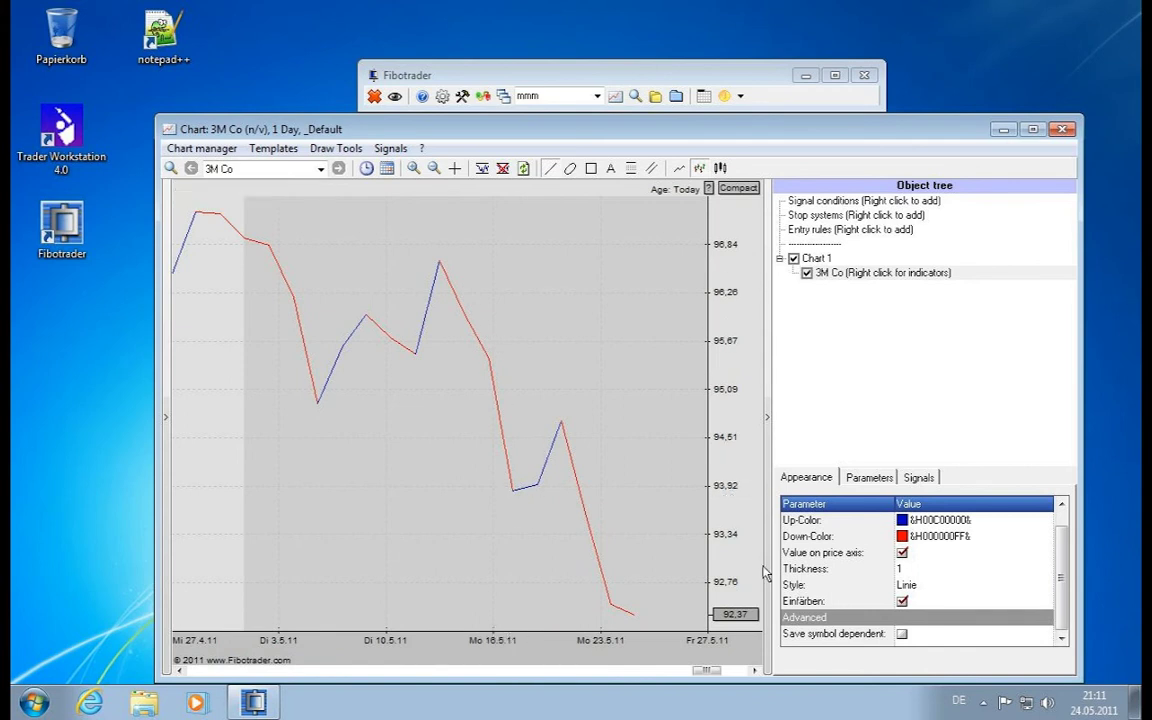
- Turn off Einfärben and display the 3M Co series in the Histogramm style over a longer period from late January
left_click(902, 601)
left_click(933, 603)
left_click(1045, 602)
left_click(970, 498)
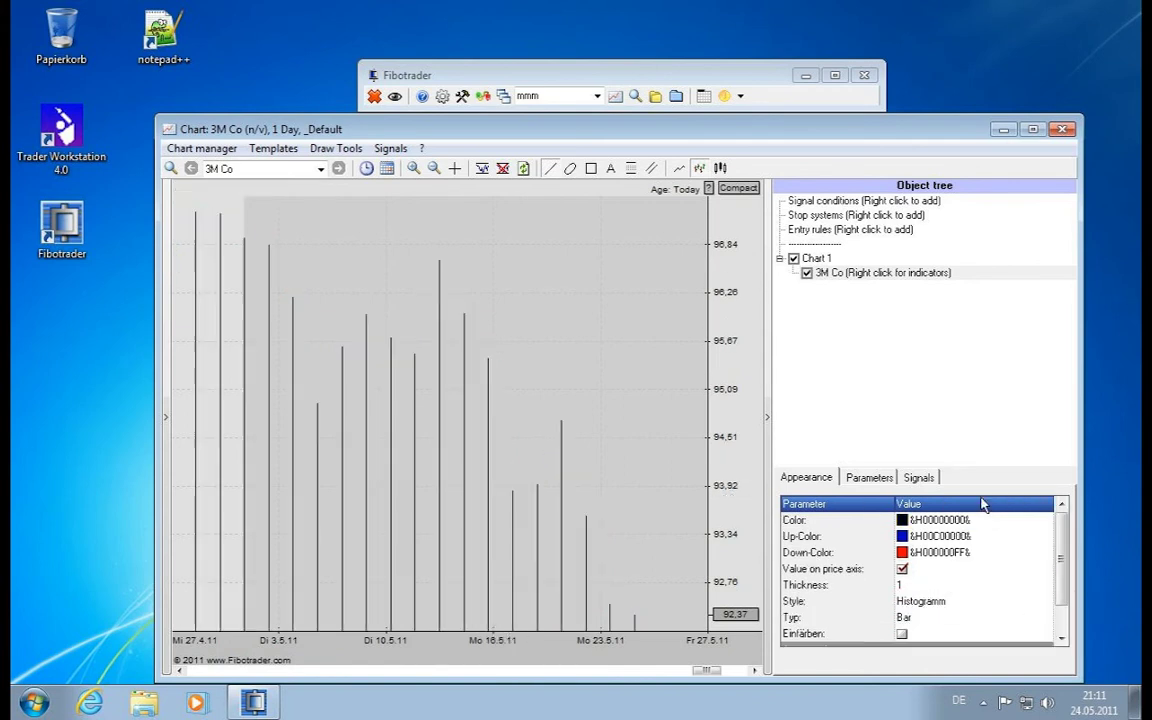
left_click_drag(732, 596, 743, 498)
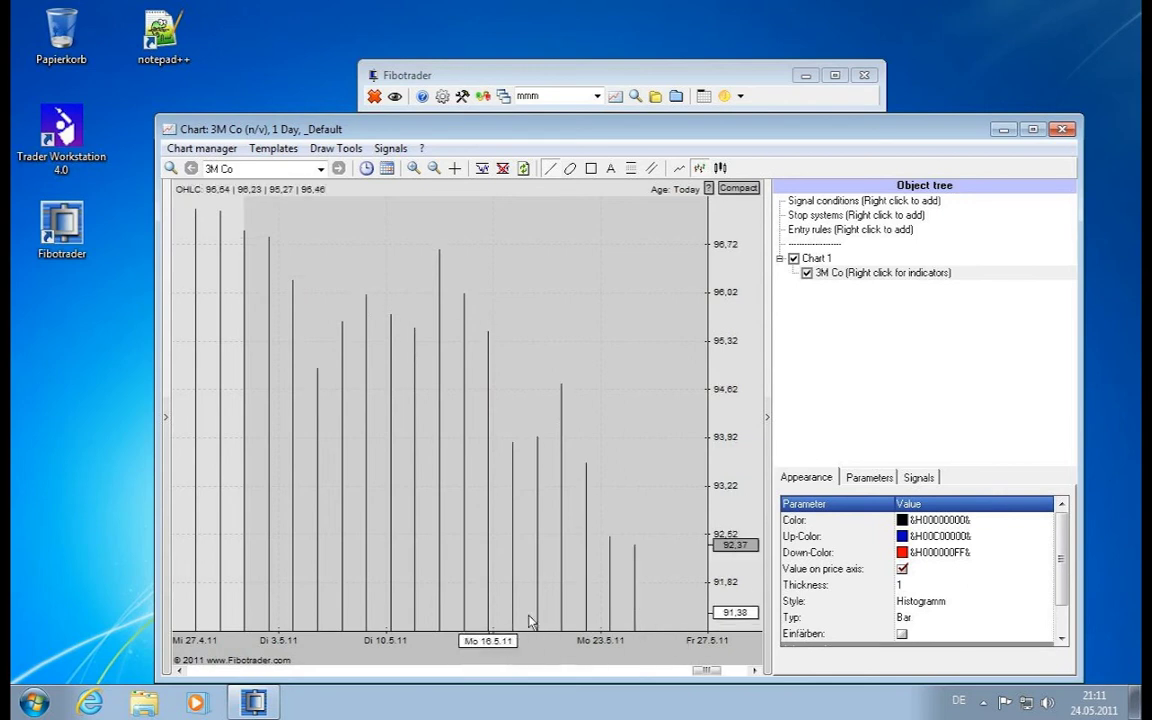
left_click_drag(239, 649, 970, 662)
scroll(528, 591, "down", 3)
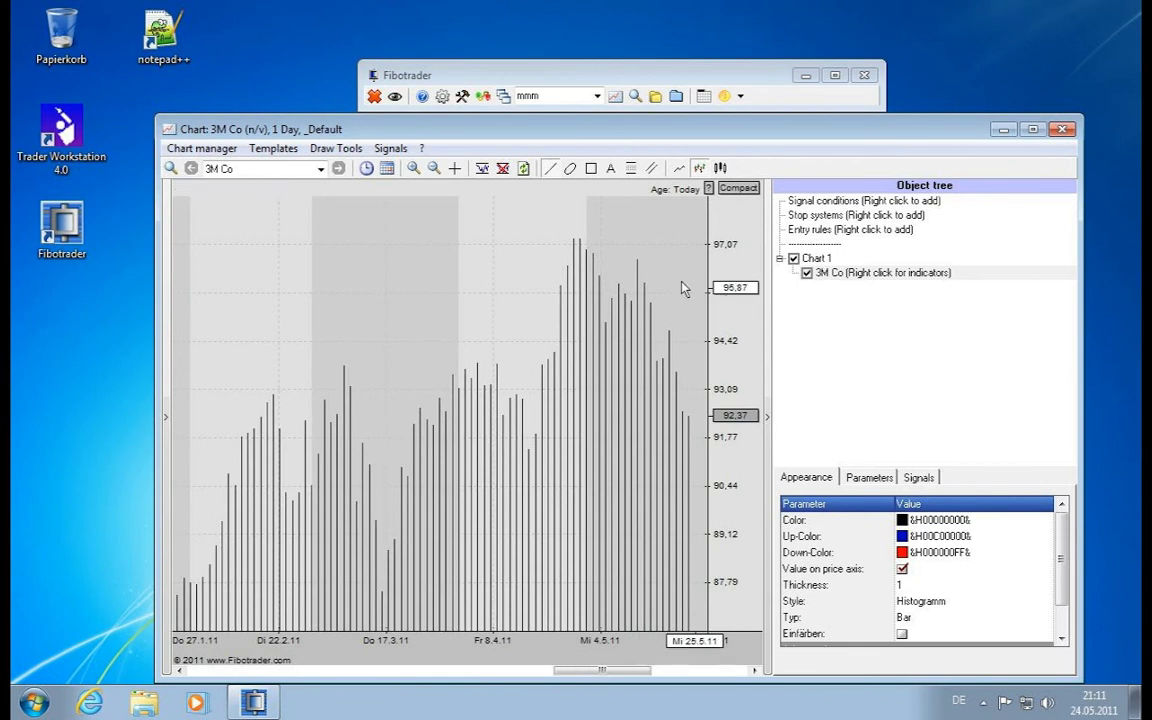
- Try the Gefüllt histogram type, set it to Transparent gefüllt and turn on Einfärben
left_click(1045, 619)
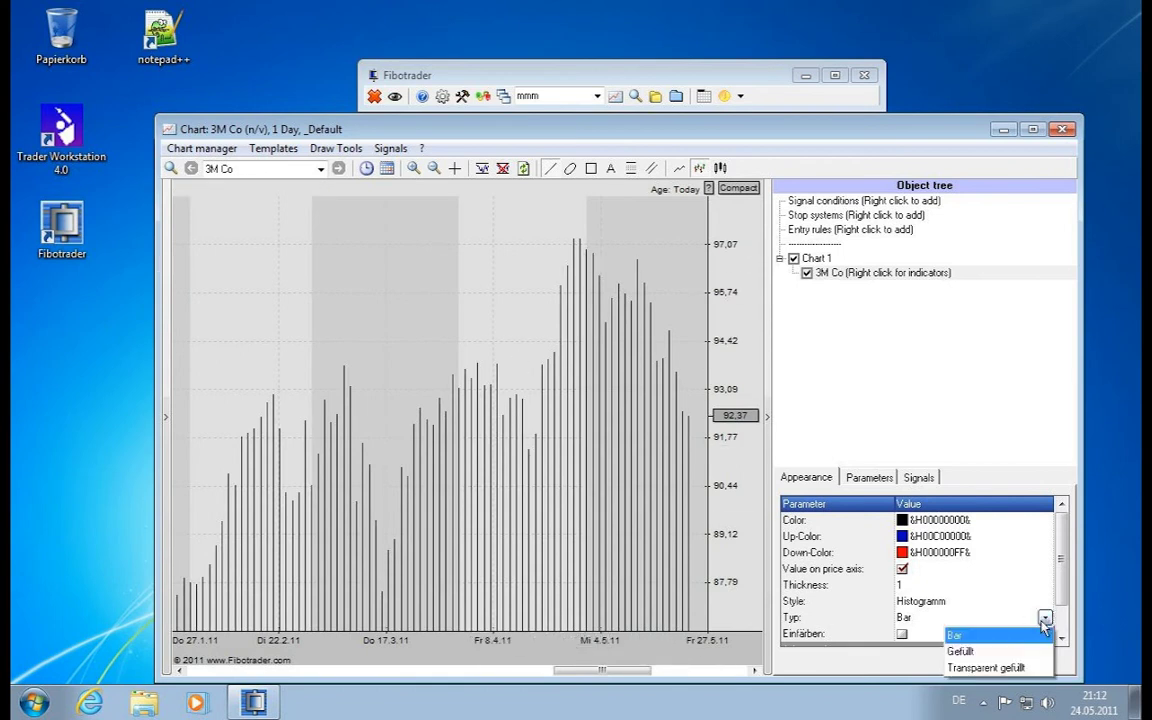
left_click(960, 651)
left_click(1015, 618)
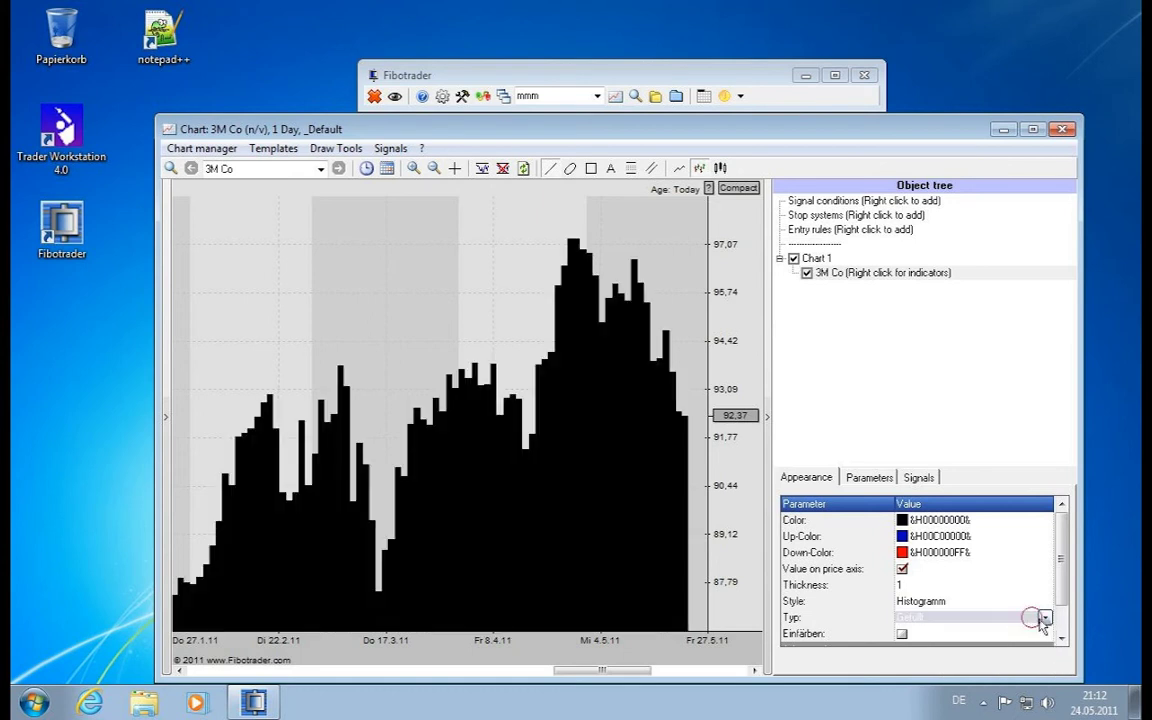
left_click(1044, 618)
left_click(986, 668)
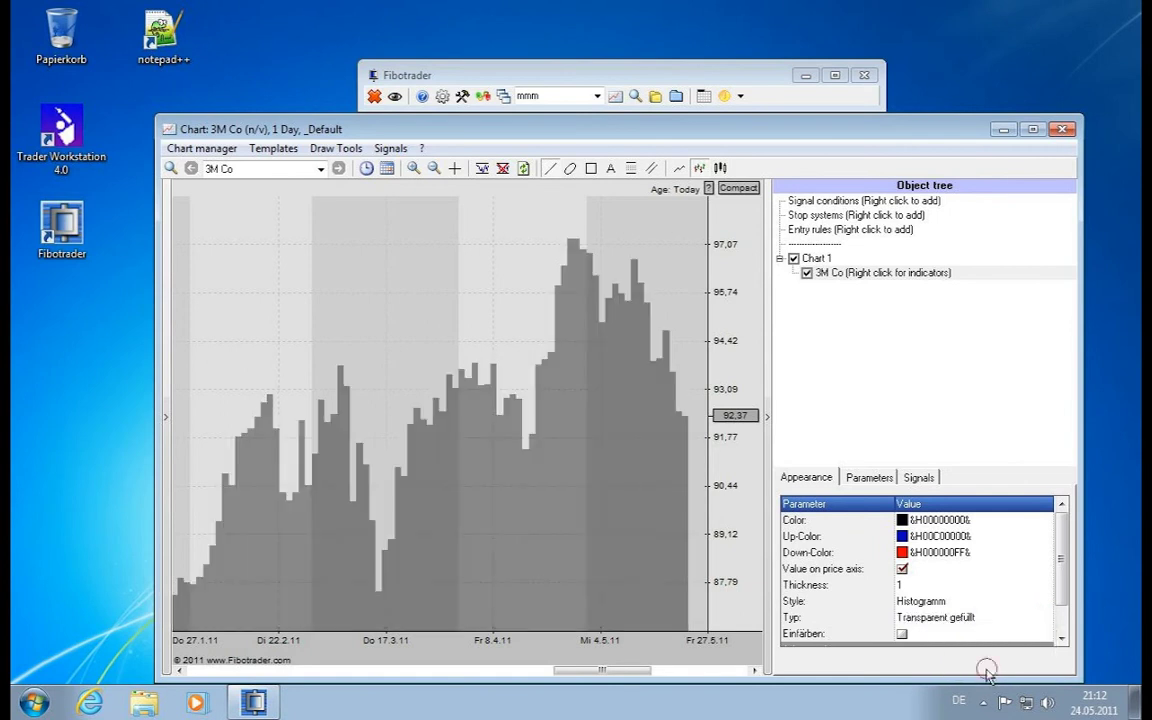
left_click(902, 634)
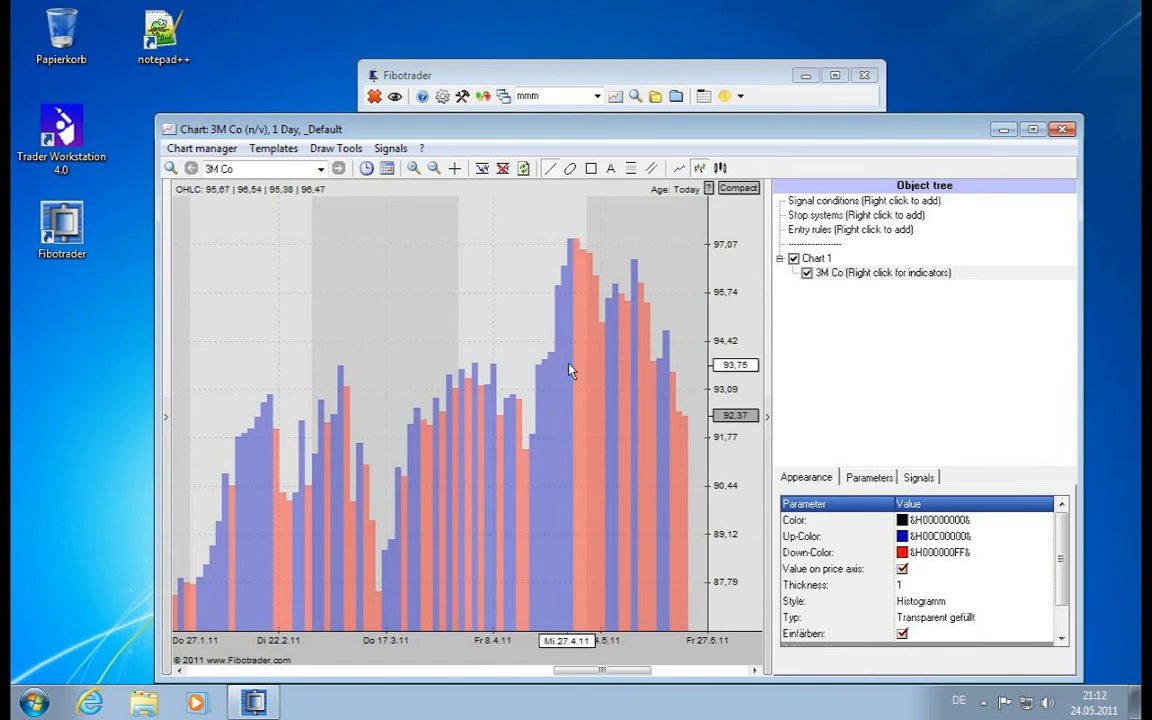
mouse_move(727, 597)
left_mouse_down()
mouse_move(734, 567)
mouse_move(735, 584)
left_mouse_up()
- Change the 3M Co series' style from Histogramm to Bar
left_click(1028, 603)
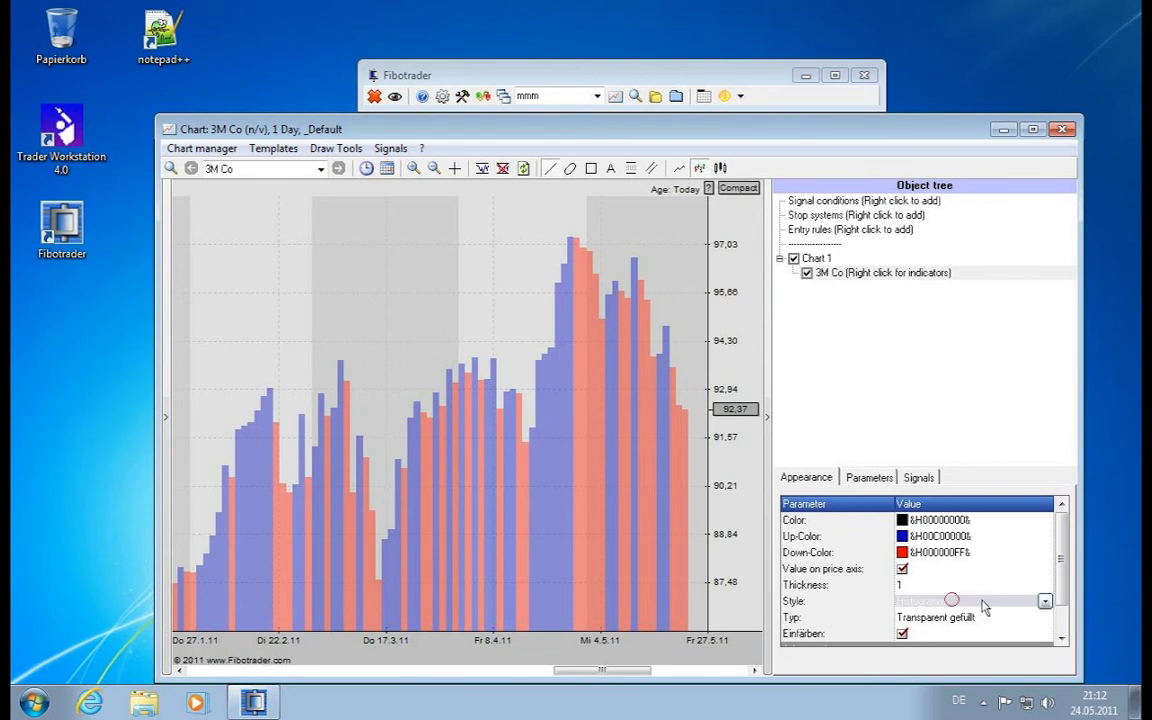
left_click(1044, 601)
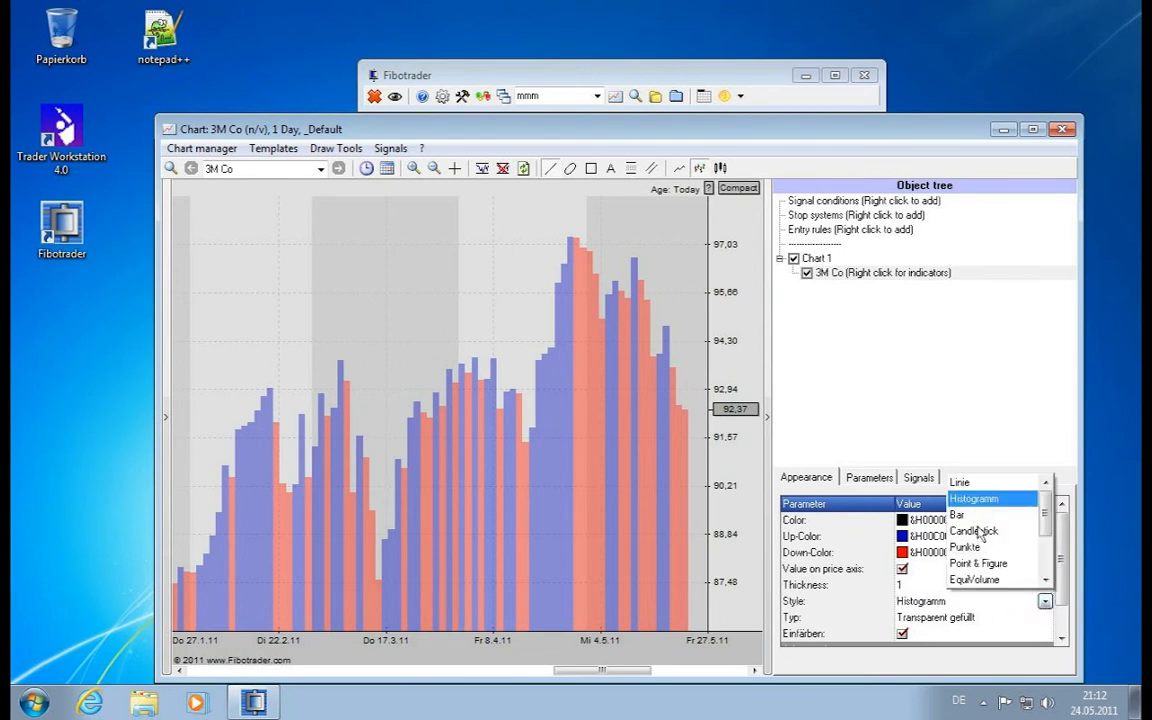
left_click(958, 515)
- Set the series' style to Candlestick and zoom in on the candles from 19 April to 6 May
left_click(1025, 605)
left_click(1044, 601)
left_click(958, 531)
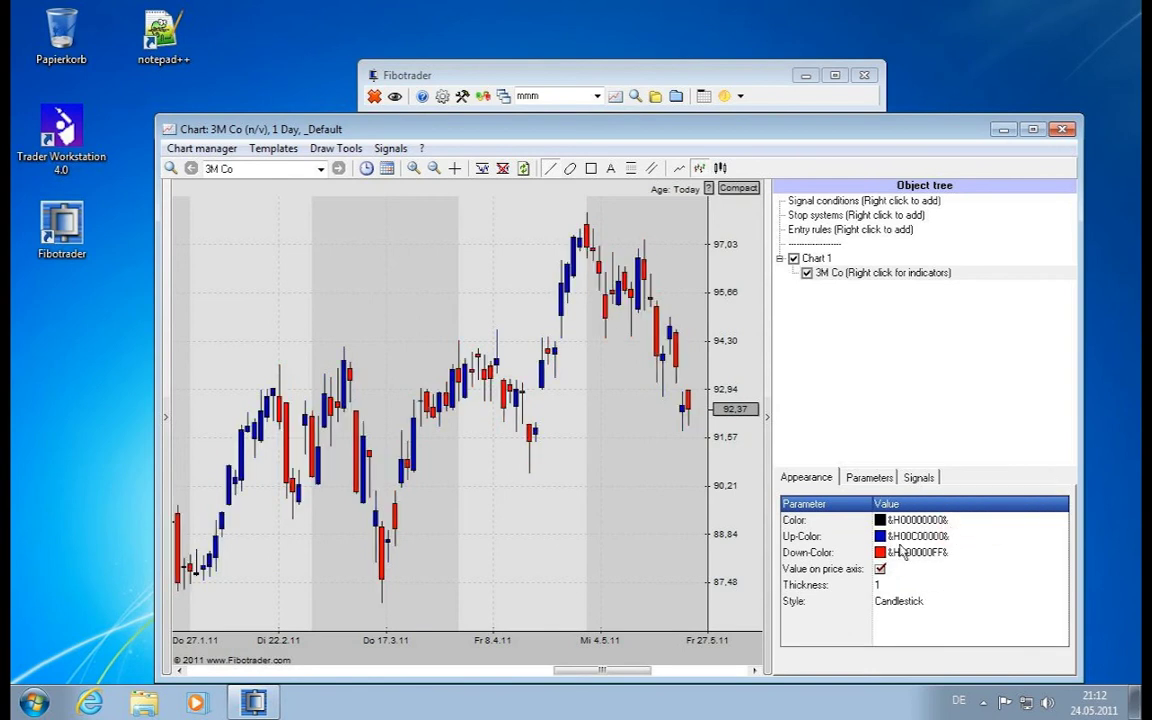
left_click_drag(281, 642, 83, 635)
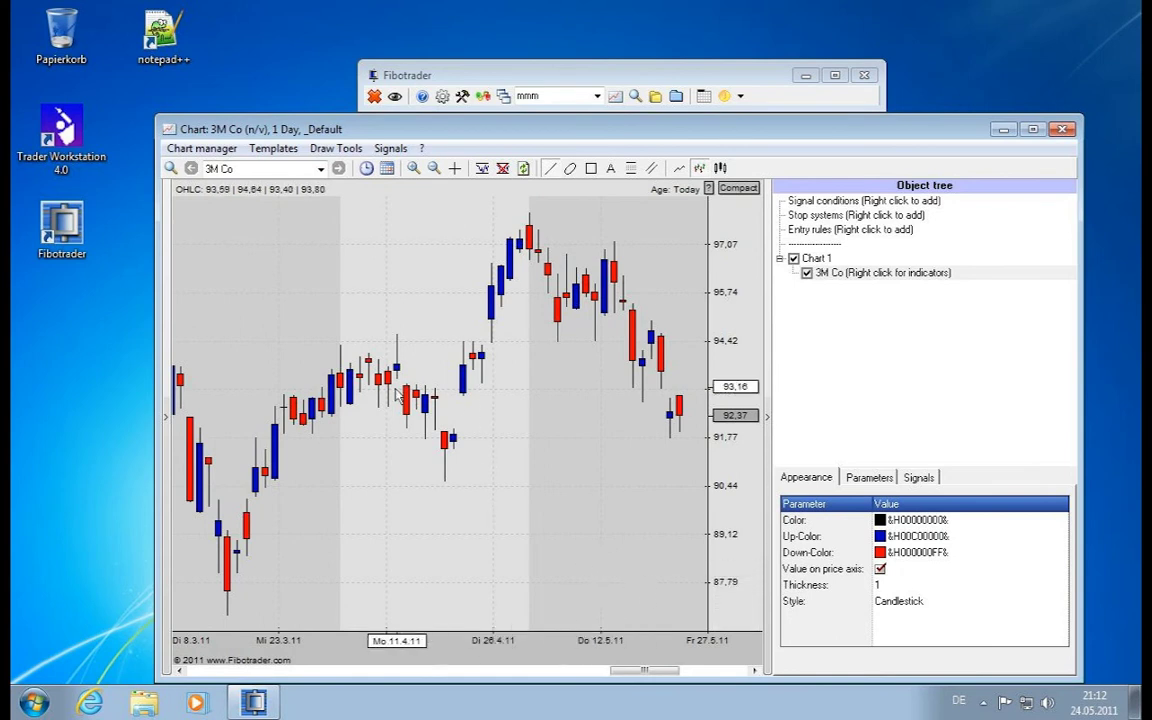
left_click_drag(455, 252, 565, 375)
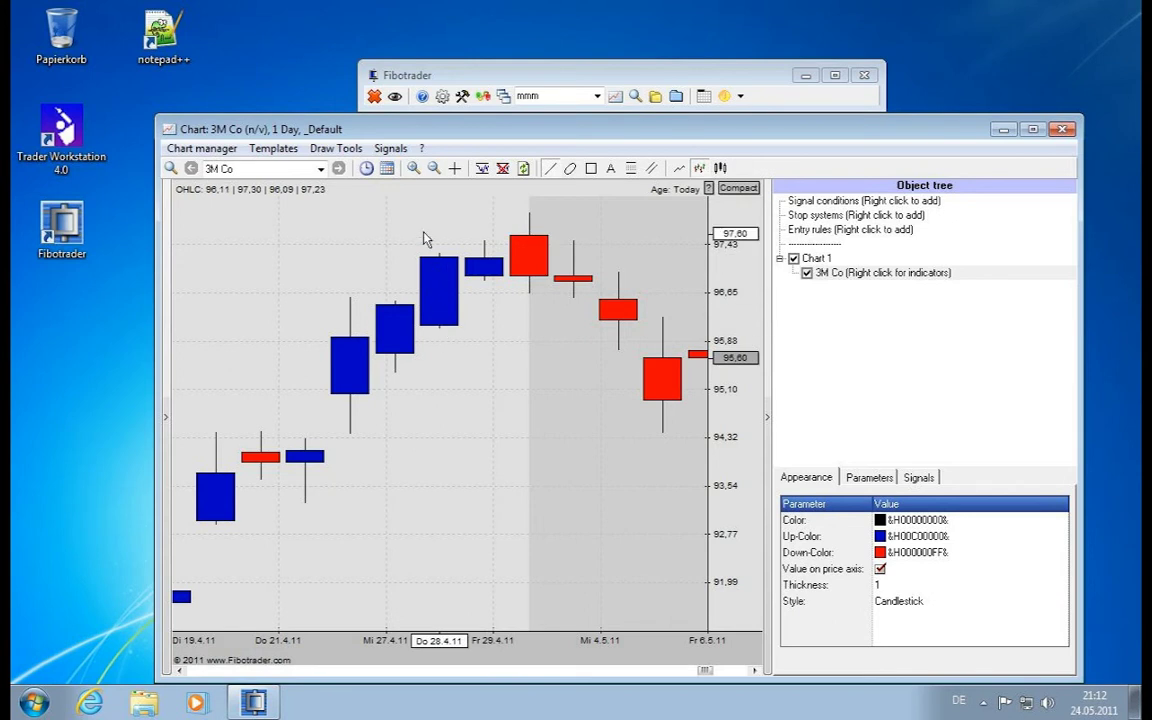
- Set the 3M Co series' style to Punkte and extend the visible period back to 14 April
left_click(921, 603)
left_click(1059, 601)
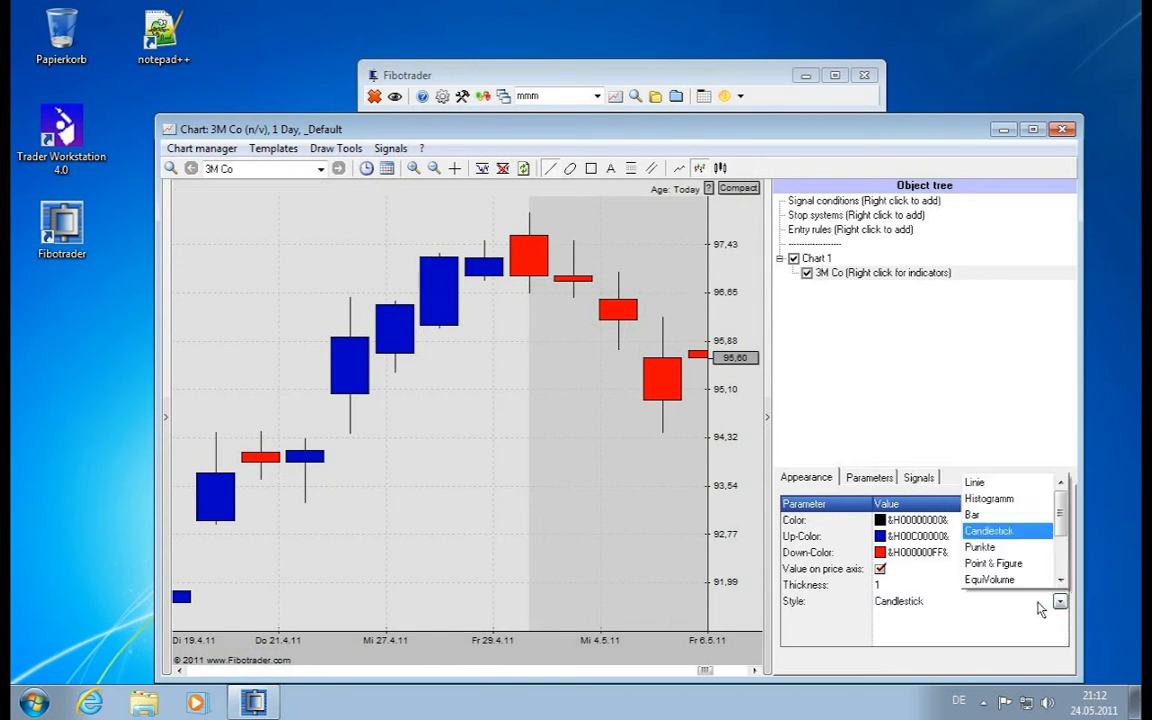
left_click(985, 547)
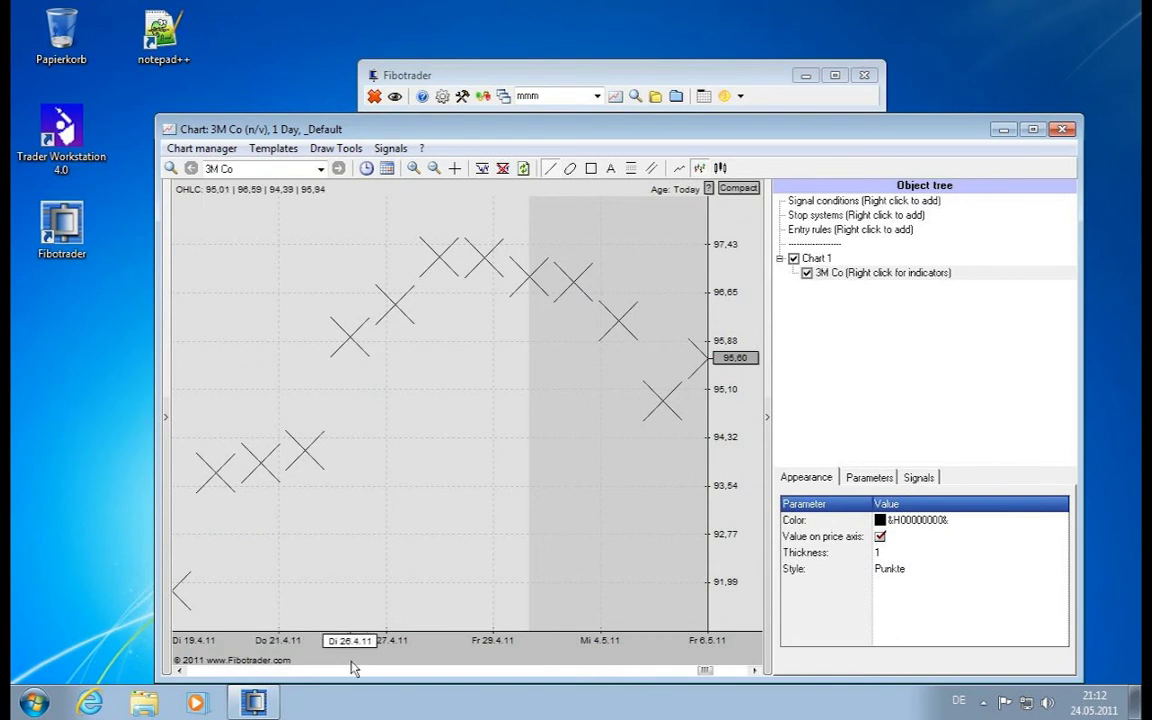
left_click_drag(235, 648, 855, 634)
- Set the 3M Co series' style to Point & Figure and apply it to the chart
left_click(944, 570)
left_click(1059, 568)
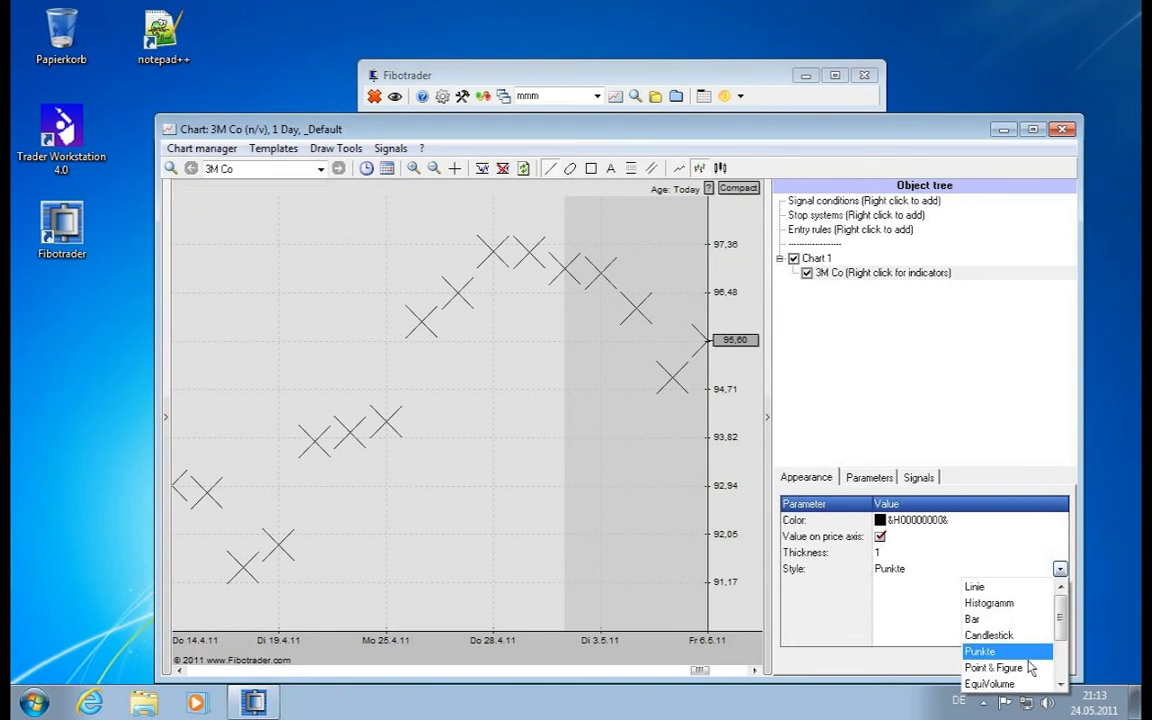
left_click(1022, 668)
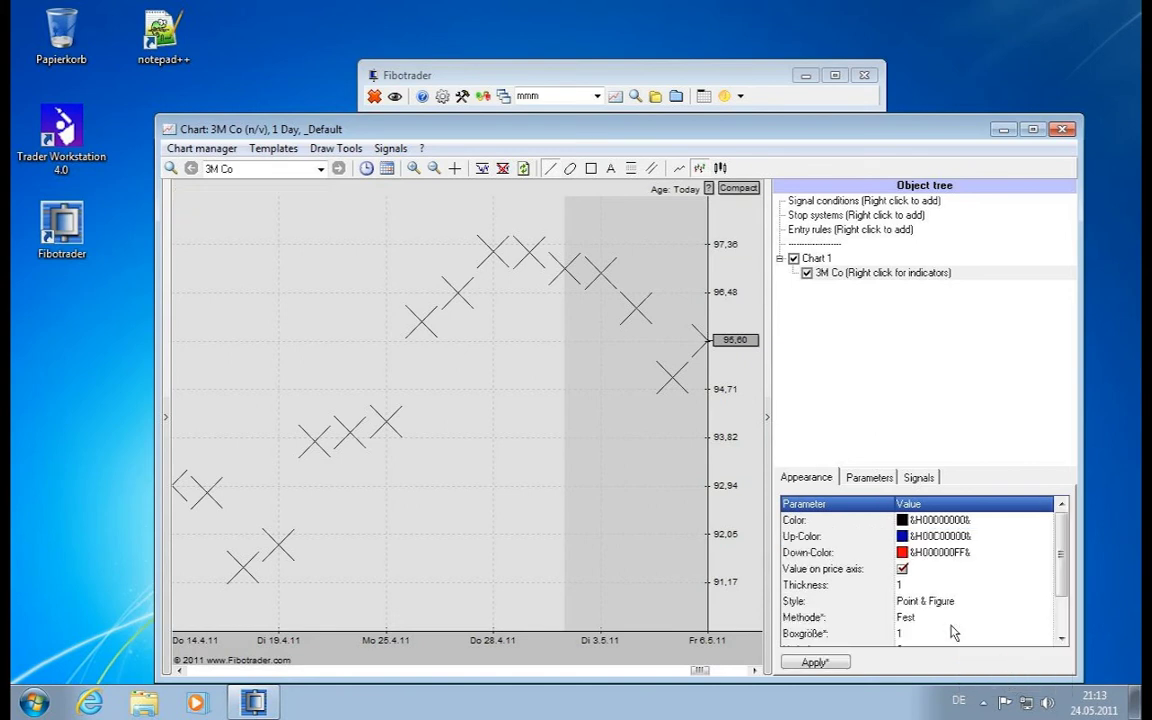
left_click(838, 663)
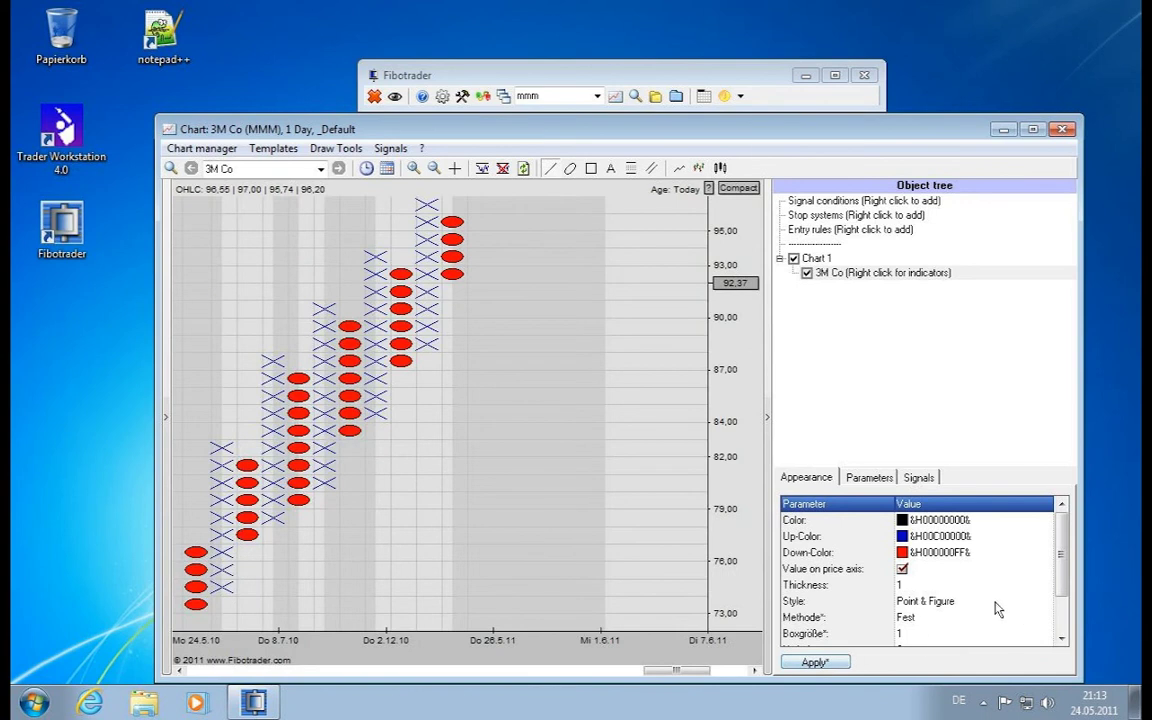
- Examine the Point & Figure parameters, the plotted columns at a compressed price scale, and the available Methode options
left_click(940, 603)
scroll(1058, 597, "down", 3)
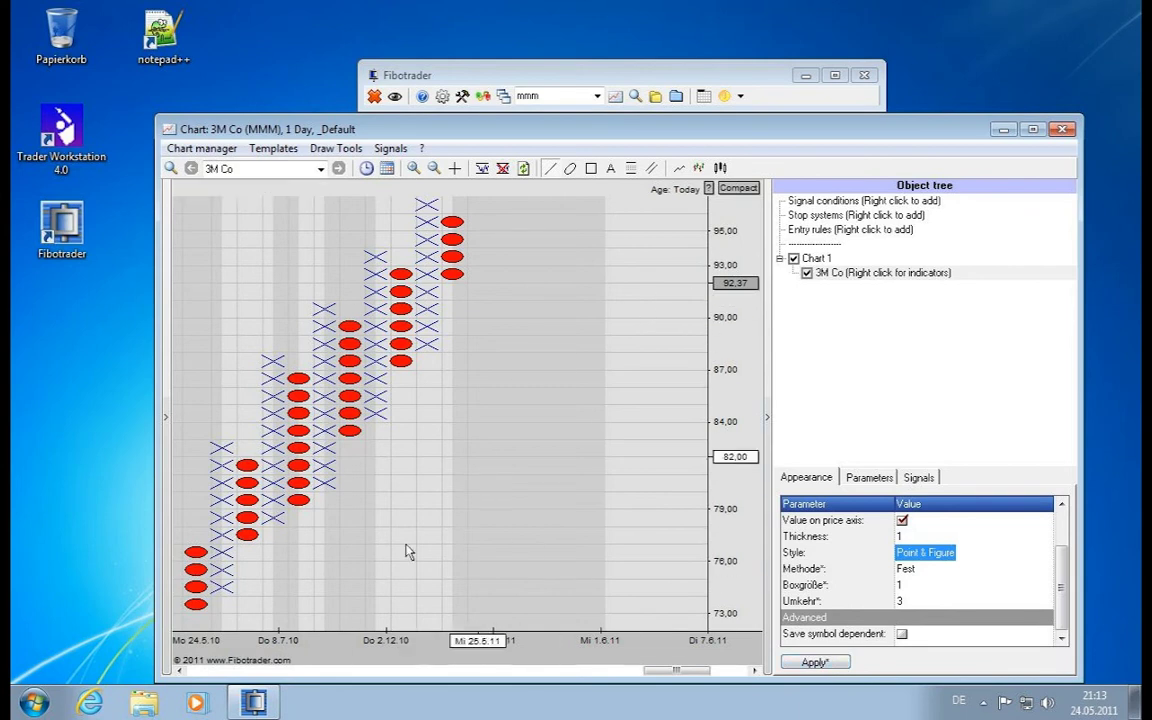
left_click_drag(433, 652, 465, 652)
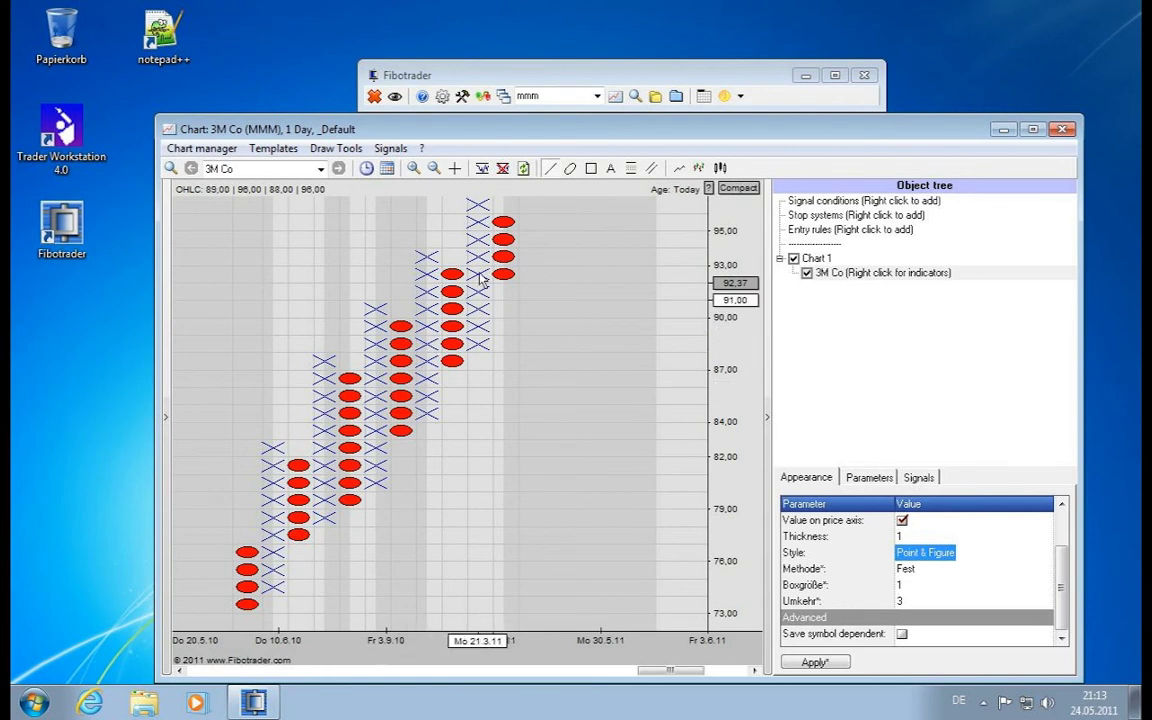
left_click_drag(745, 238, 738, 318)
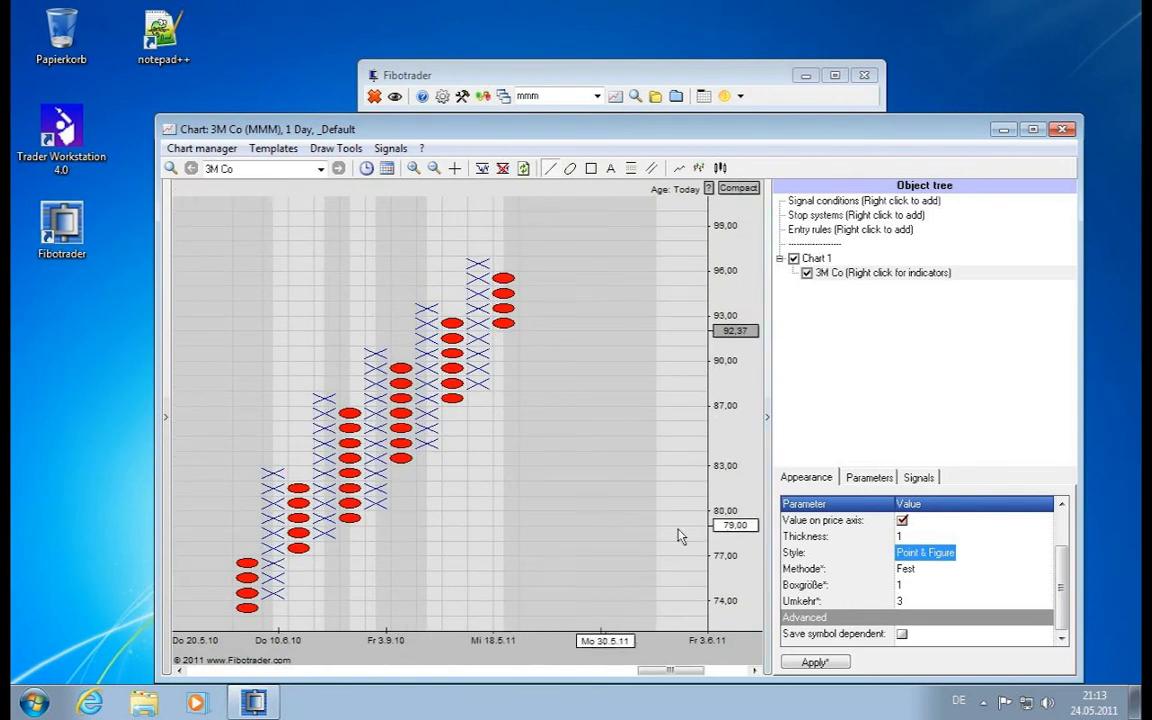
left_click_drag(728, 569, 729, 553)
left_click(943, 569)
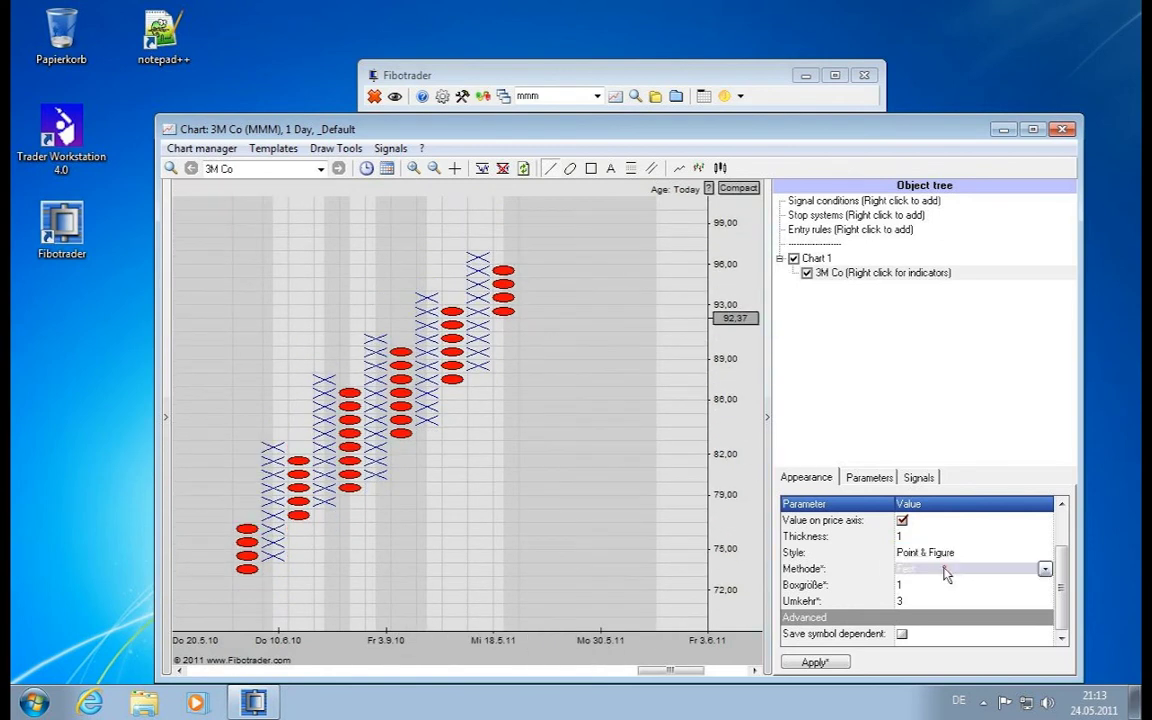
left_click(1045, 569)
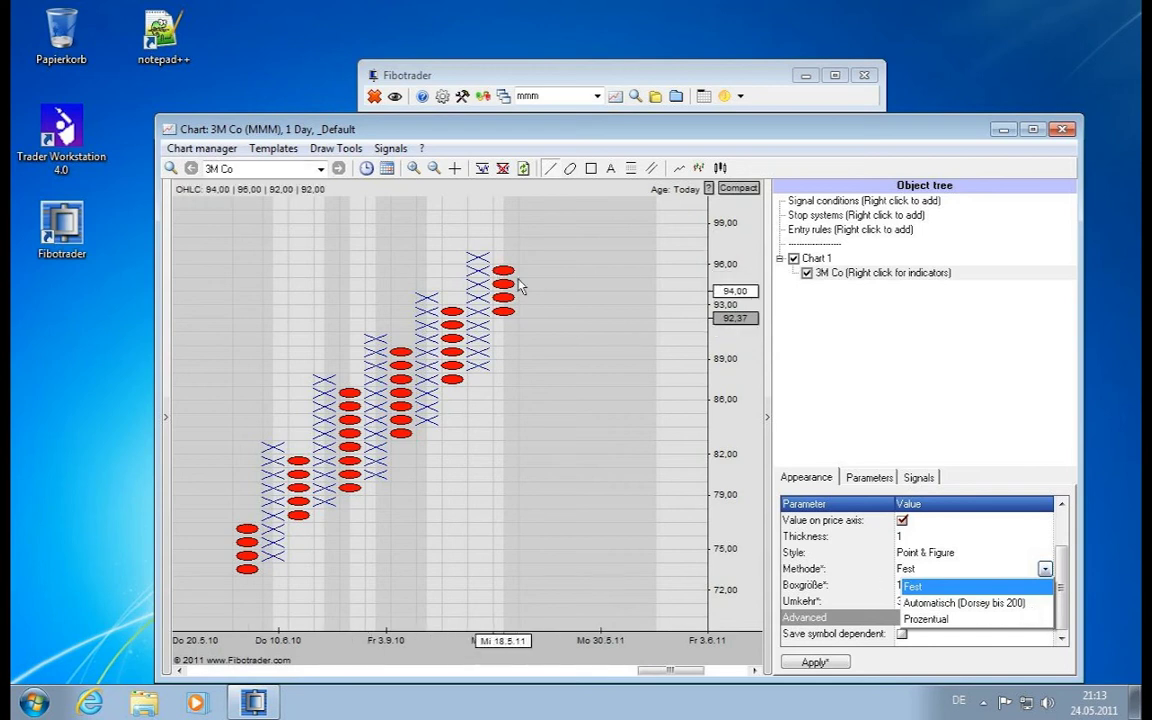
left_click(1045, 569)
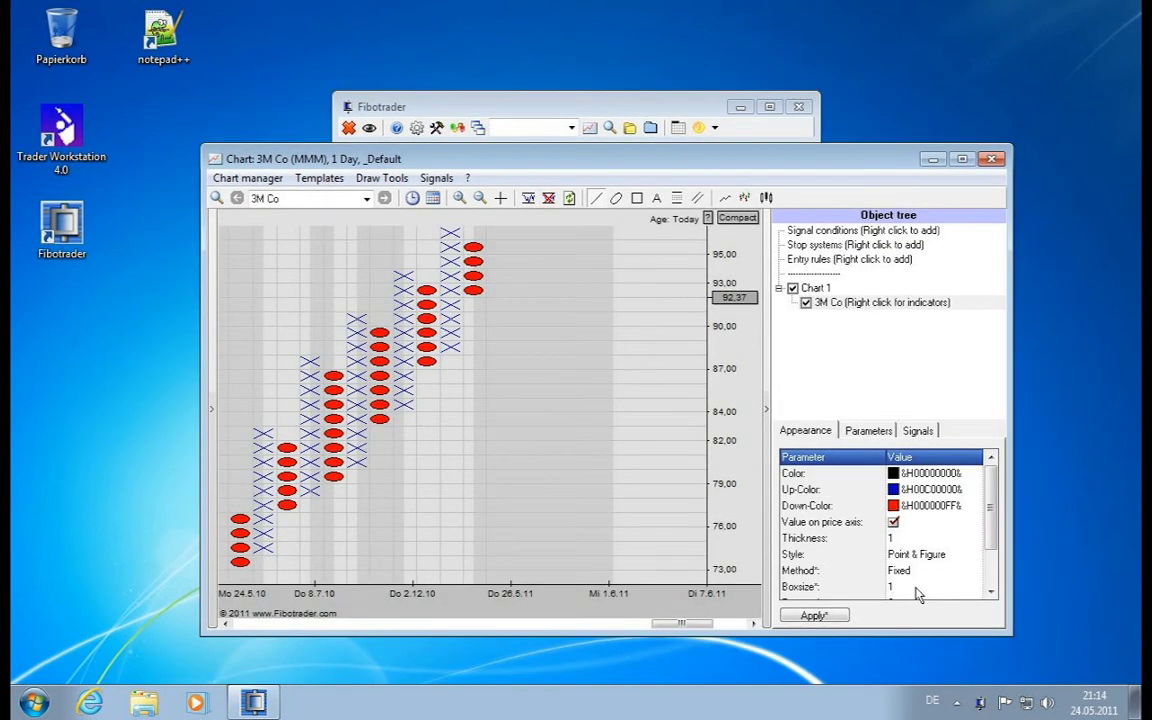
- Apply a box size of 2 to the Point & Figure chart and extend the visible period back to 21 May 2010
key("Return")
left_click(838, 617)
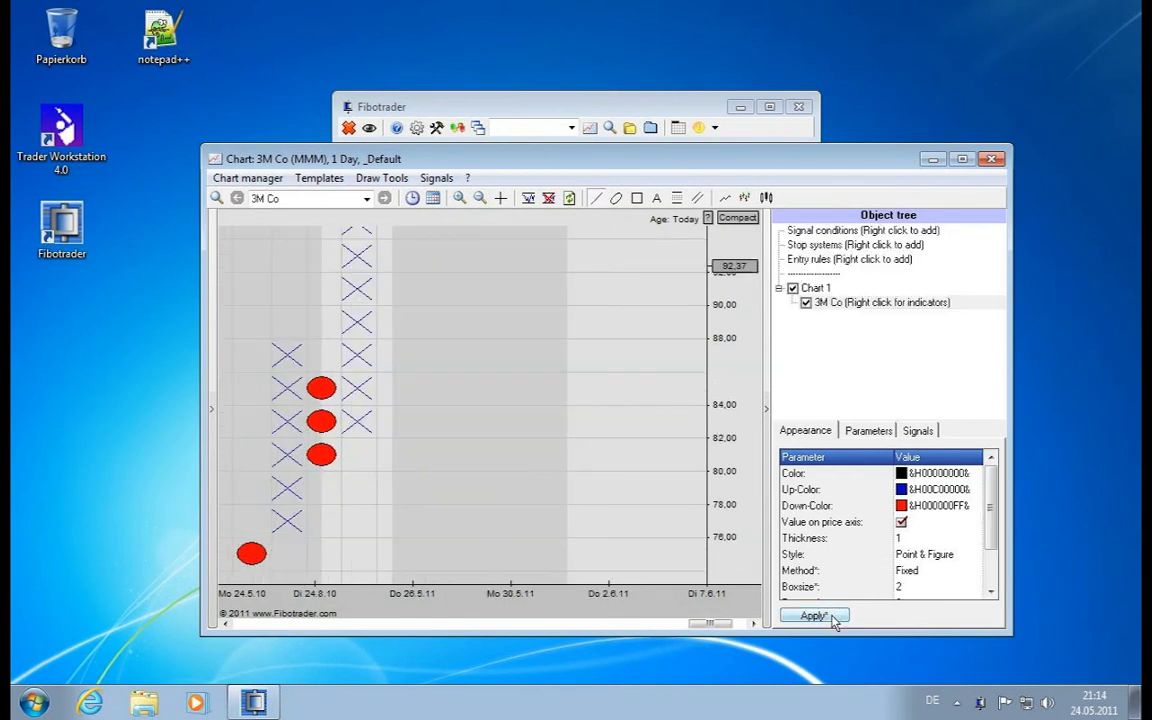
left_click_drag(738, 265, 716, 416)
left_click_drag(718, 553, 742, 424)
left_click_drag(232, 592, 519, 588)
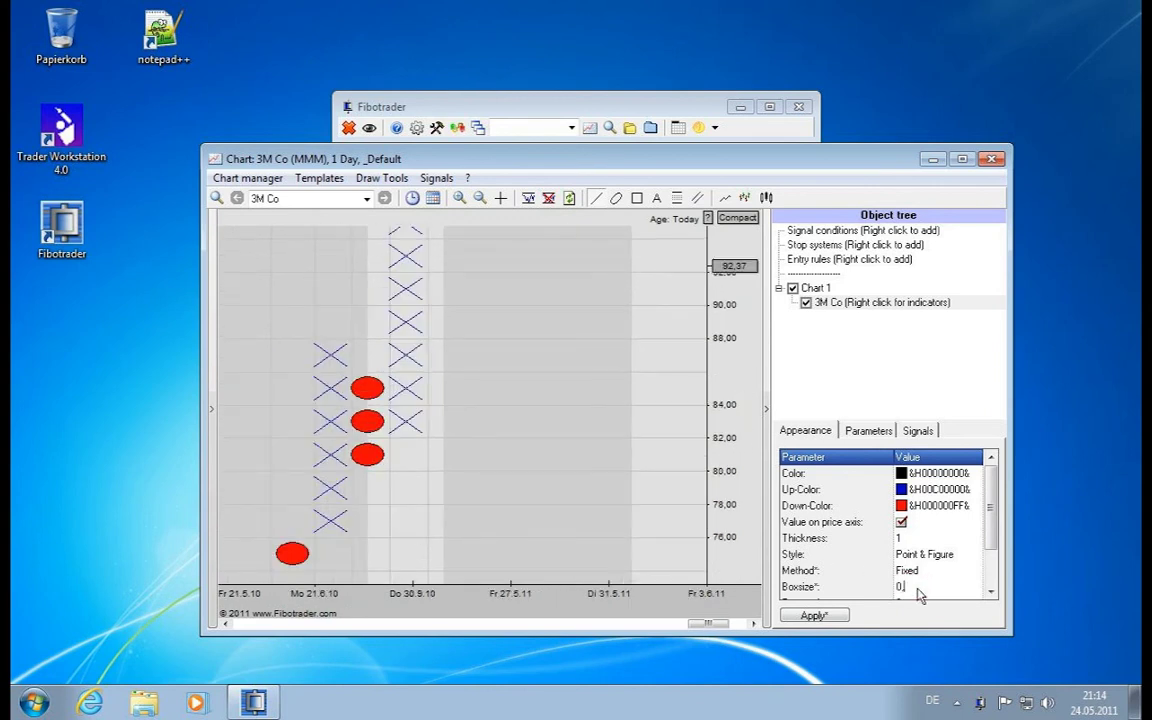
- Apply a box size of 0,5 to the Point & Figure chart and extend the visible period back to 18 May 2010
left_click(816, 616)
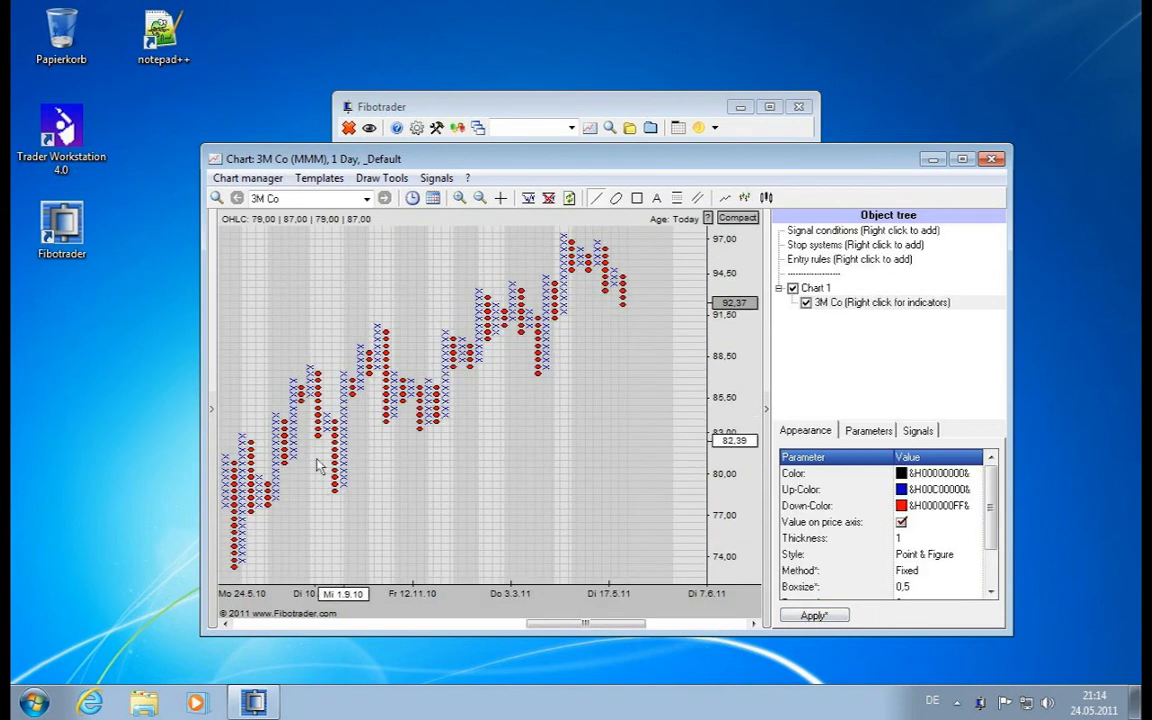
left_click_drag(478, 612, 519, 614)
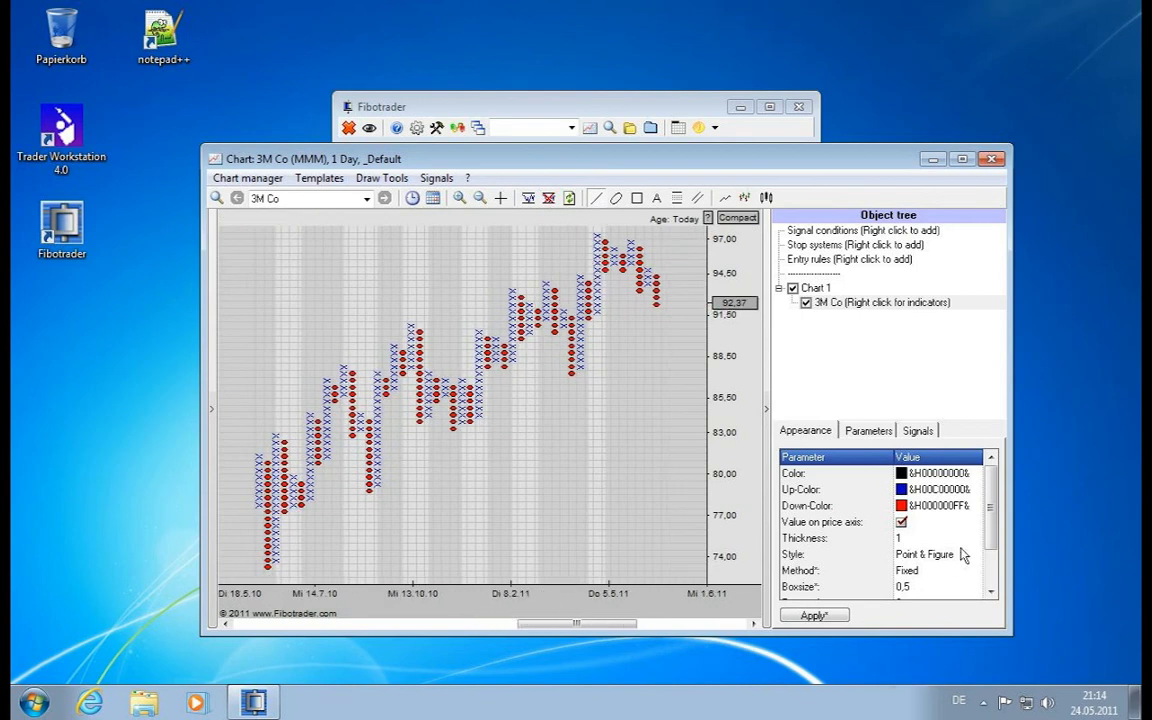
mouse_move(989, 513)
left_mouse_down()
mouse_move(990, 566)
mouse_move(992, 510)
left_mouse_up()
- Set the 3M Co series' style to EquiVolume with a white border colour and show the period from late April to 6 June 2011
left_click(972, 554)
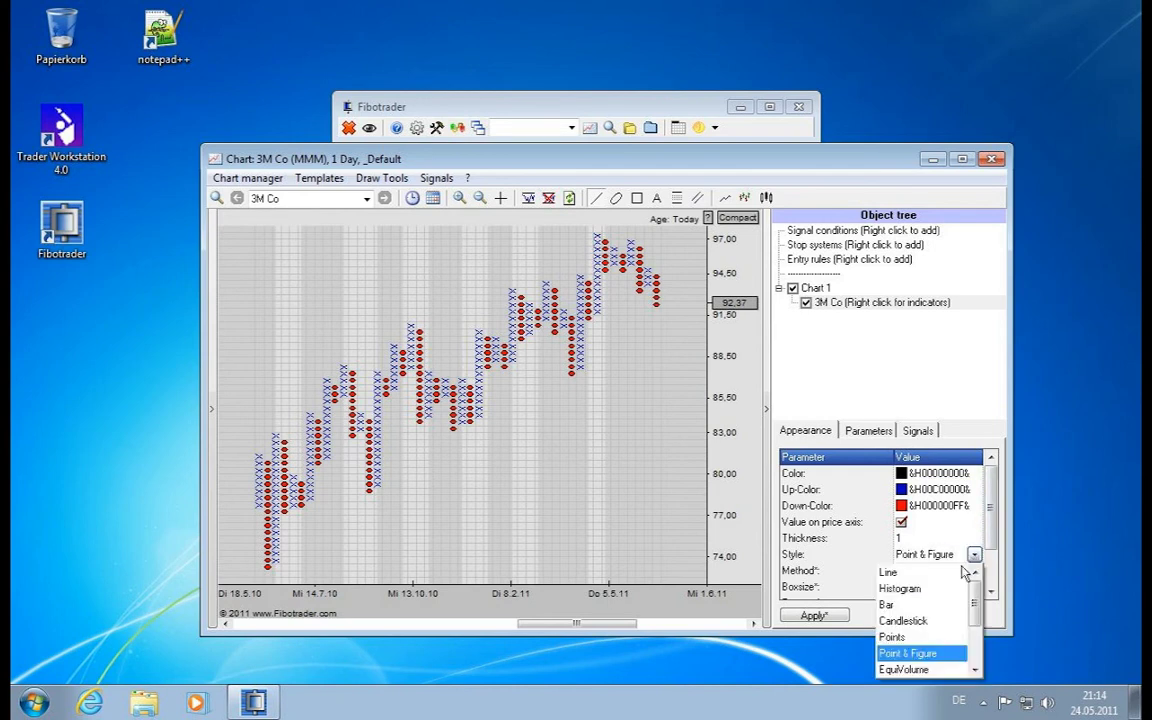
left_click(904, 669)
left_click(812, 614)
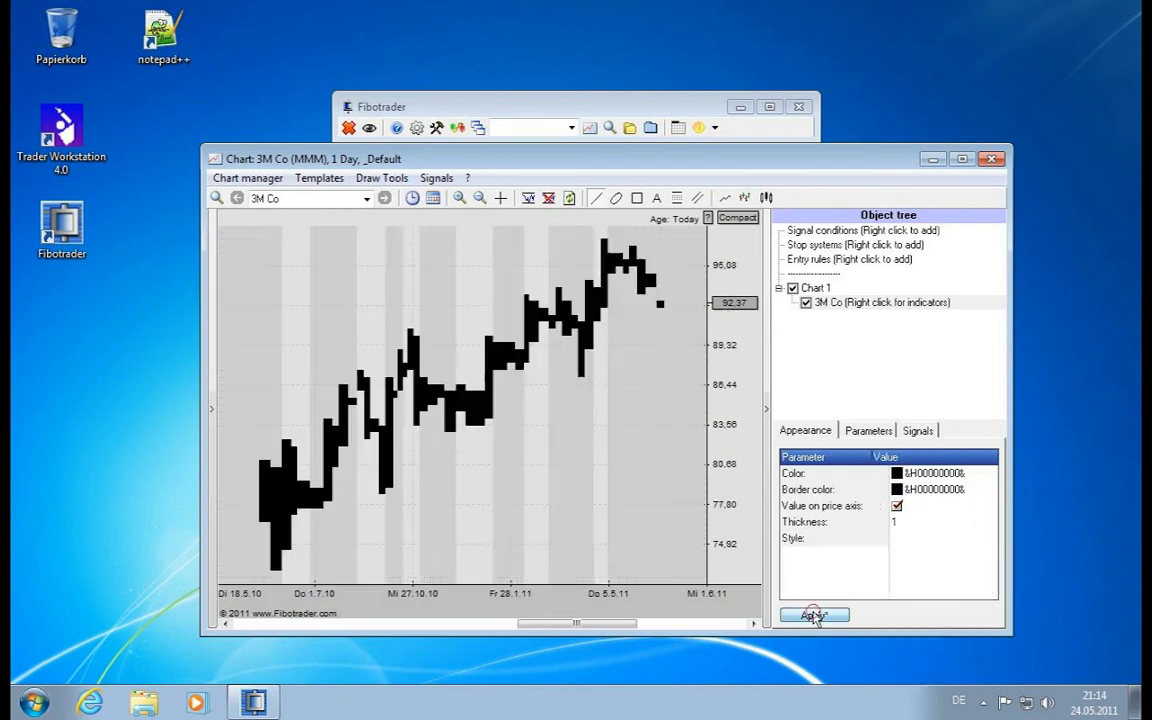
scroll(652, 518, "up", 5)
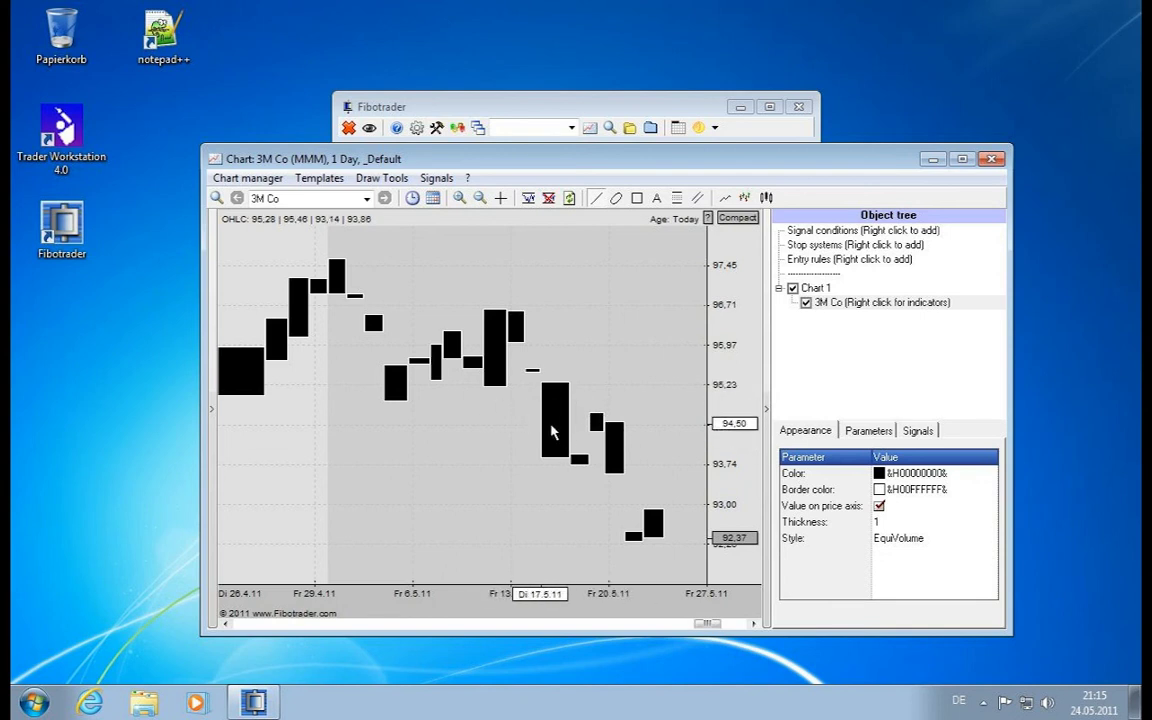
left_click_drag(437, 601, 554, 602)
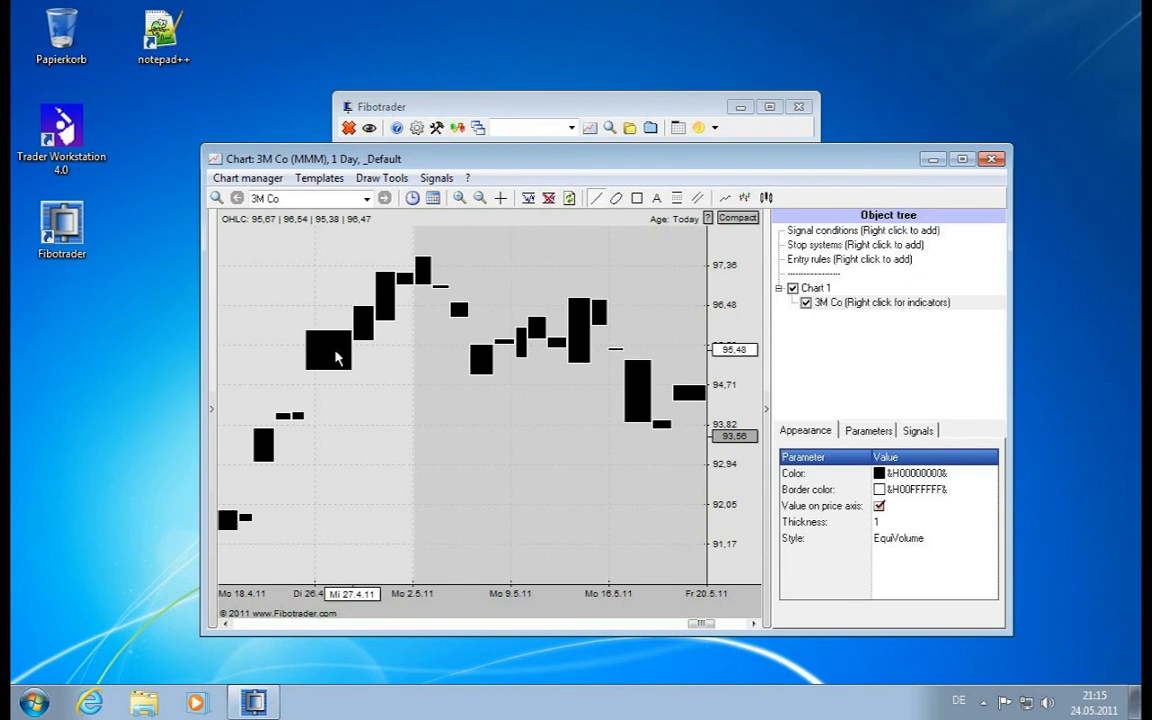
left_click_drag(303, 608, 722, 608)
left_click_drag(375, 617, 113, 626)
left_click_drag(463, 599, 250, 591)
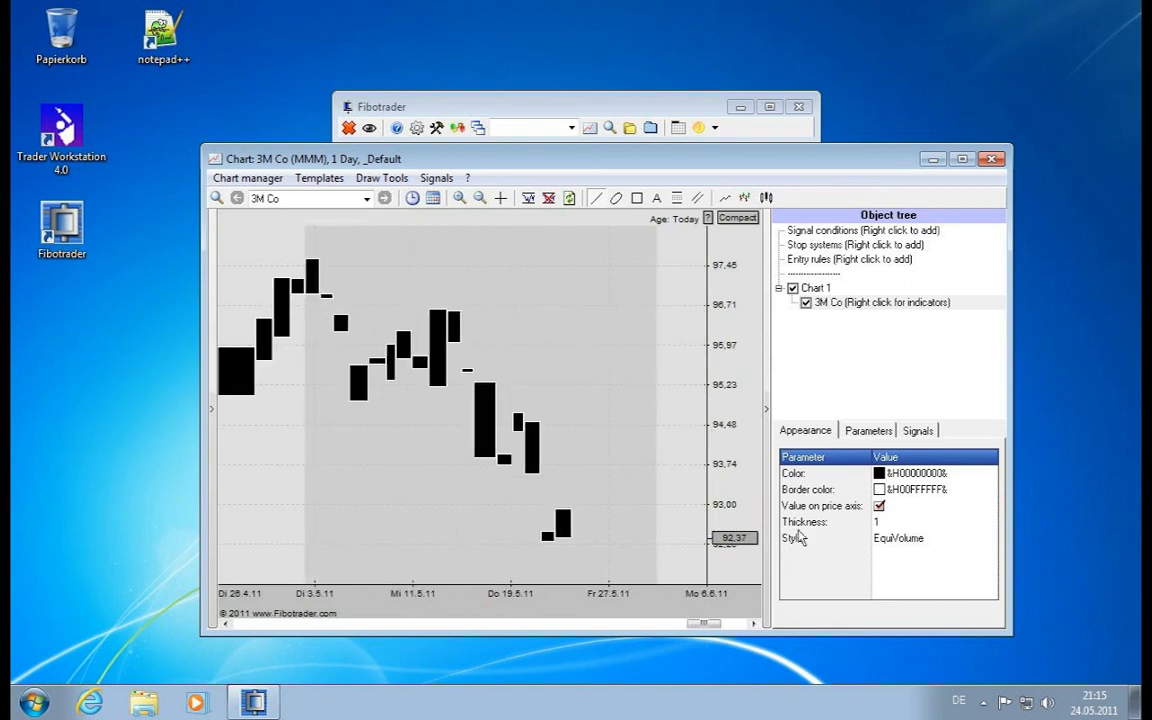
- Change the 3M Co series' style from EquiVolume to CandleVolume
left_click(910, 542)
left_click(988, 539)
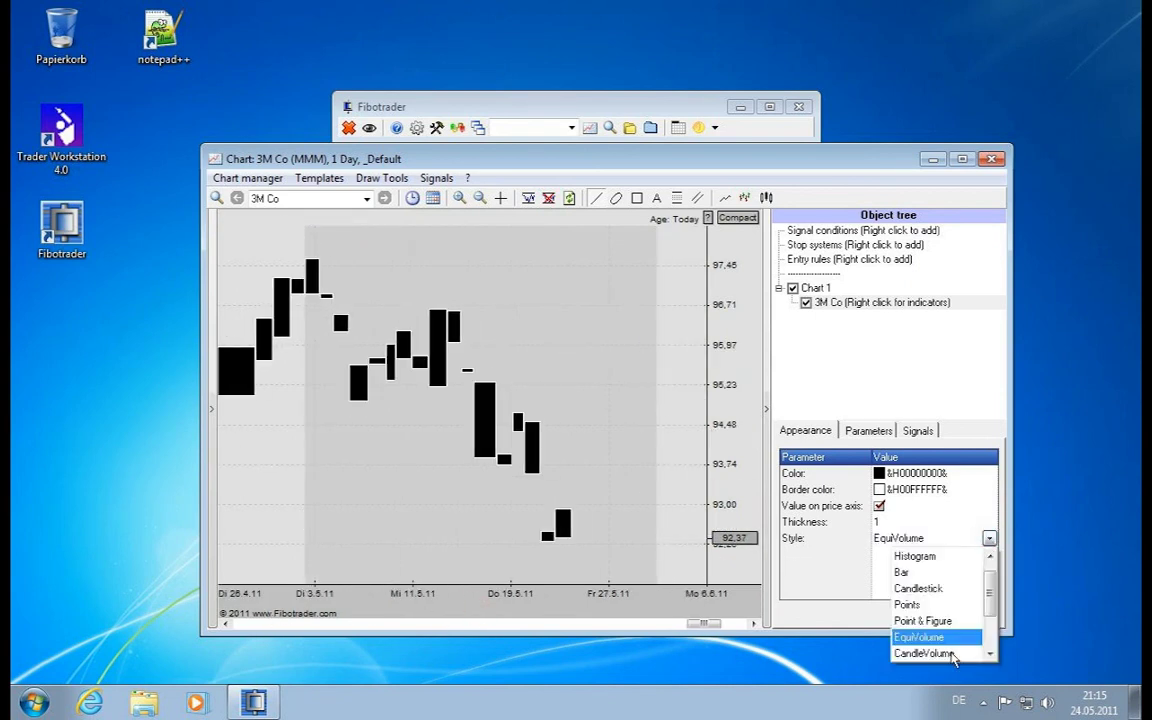
left_click(946, 654)
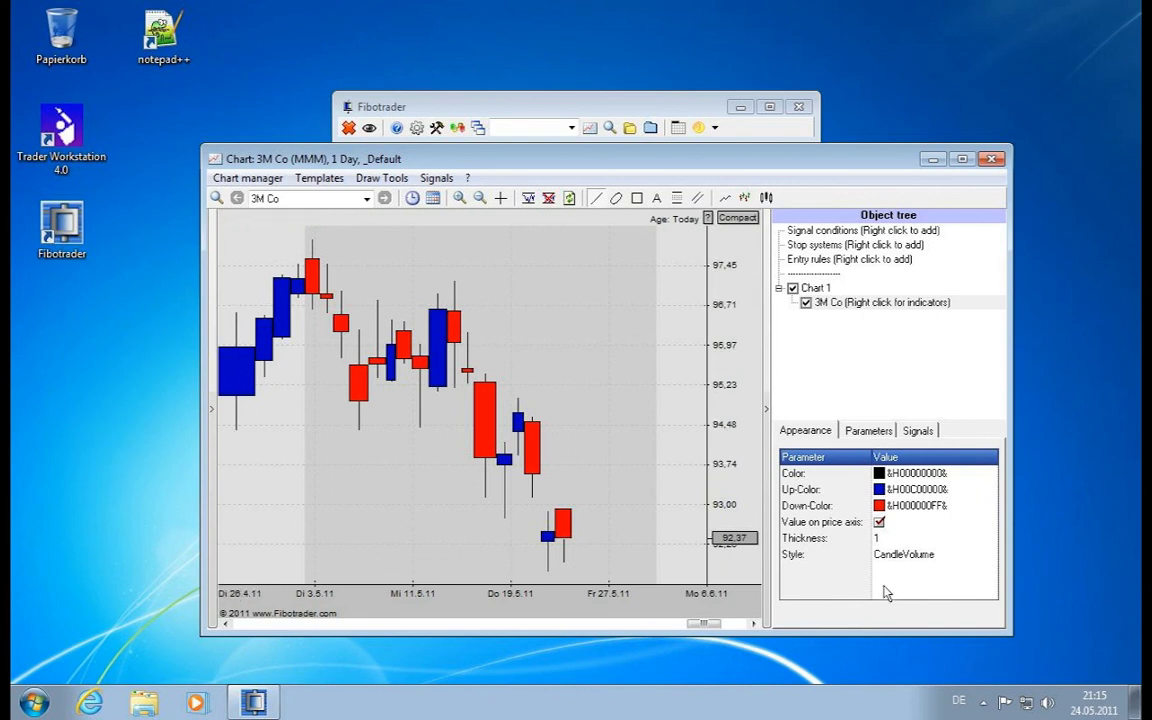
- Compare CandleVolume with the Candlestick style, and set the 3M Co series' style to Steps
left_click(987, 555)
left_click(989, 554)
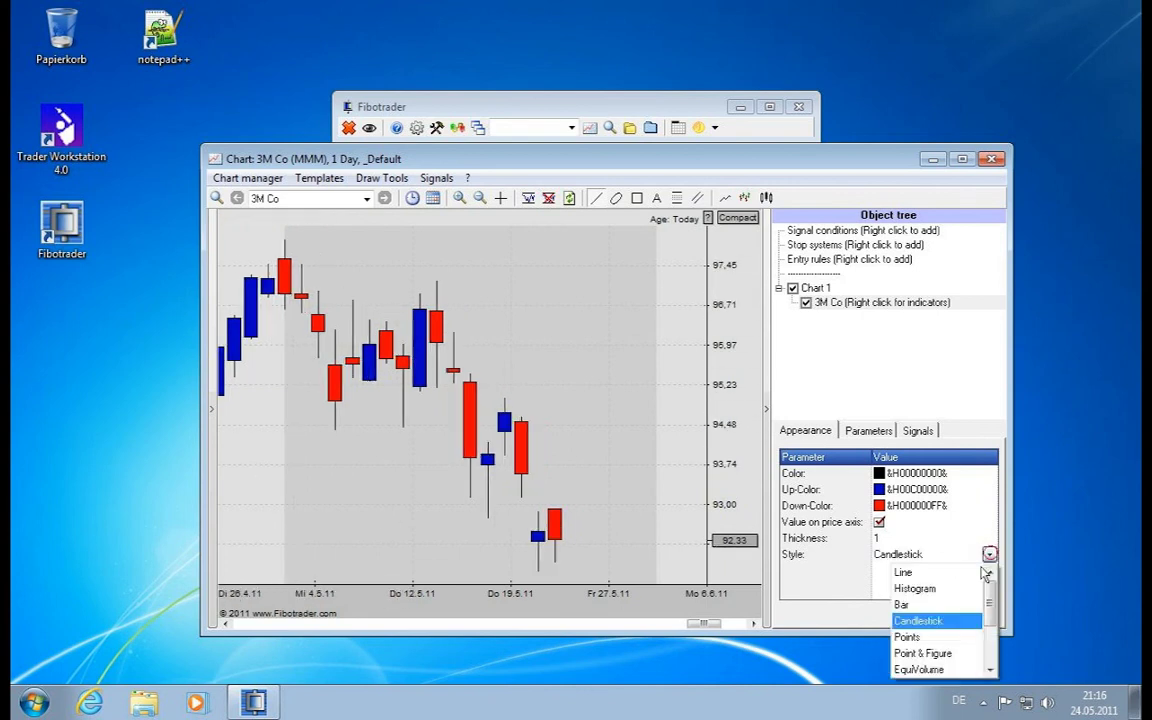
scroll(965, 660, "down", 1)
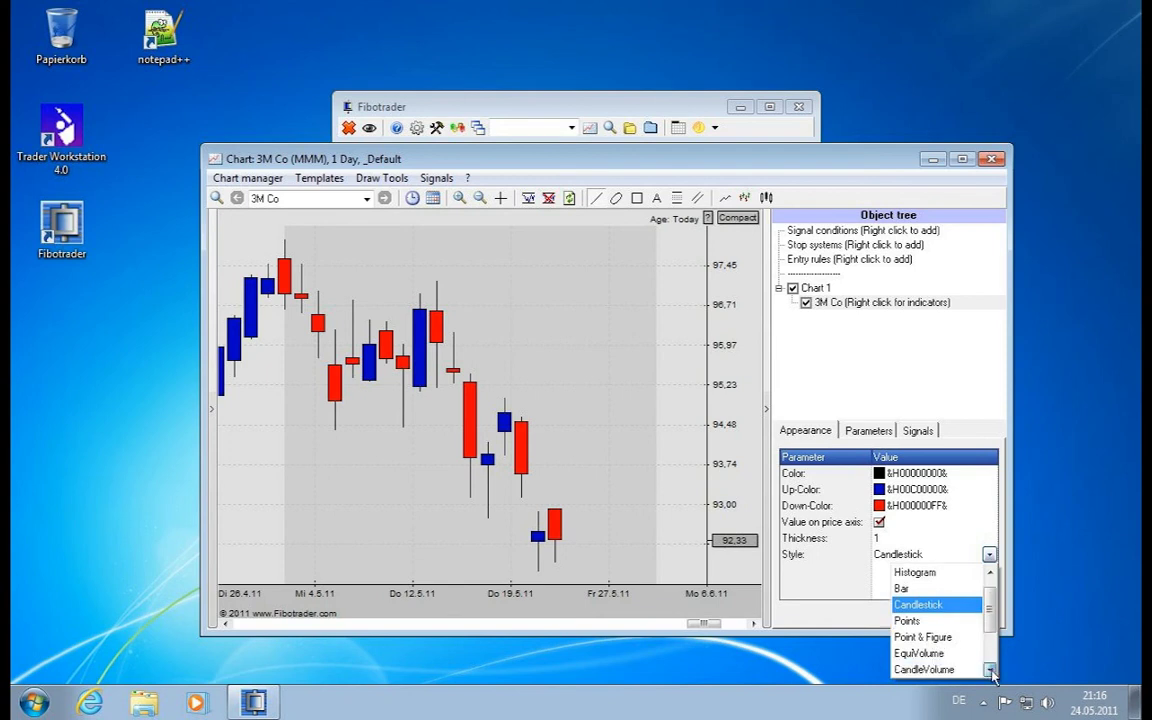
left_click(955, 656)
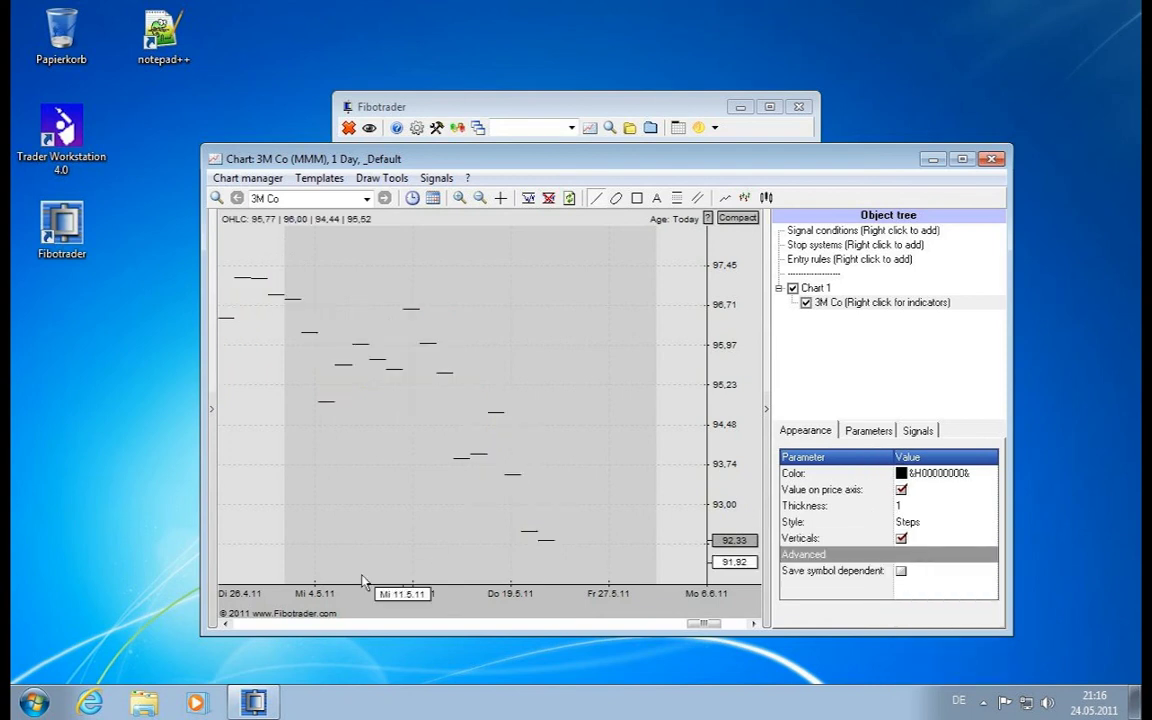
- Turn on Verticals for the Steps chart and extend the visible period back to 12 April 2011
left_click_drag(277, 602, 432, 606)
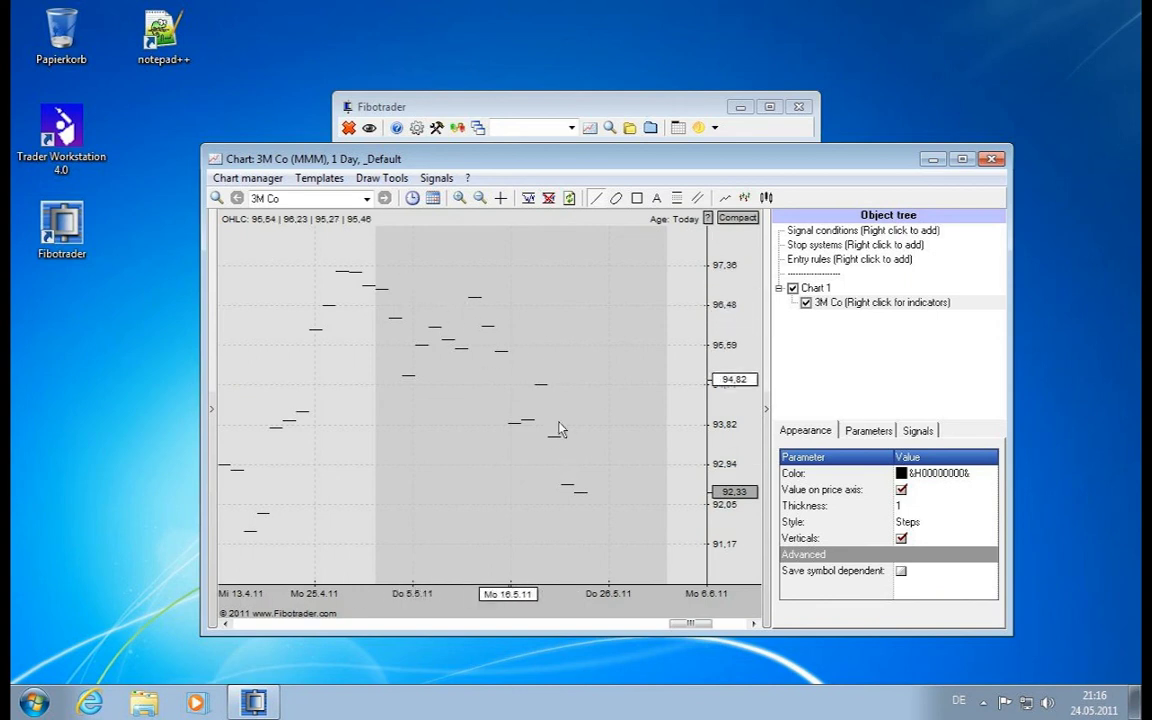
left_click(902, 539)
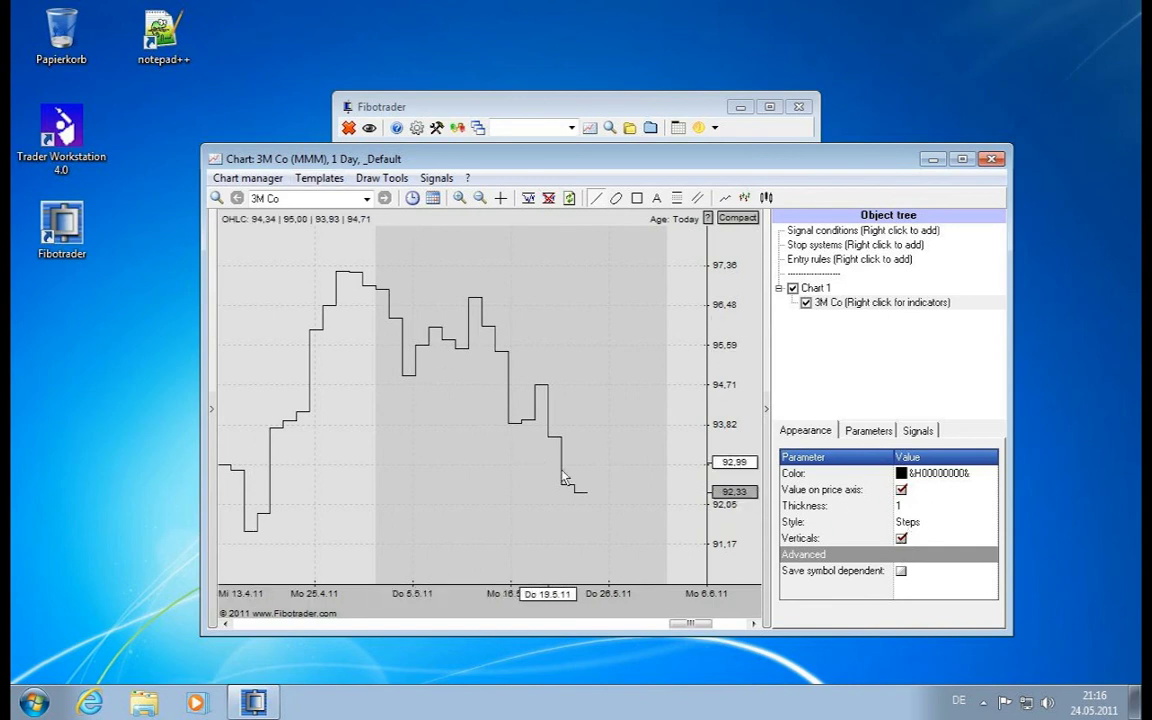
mouse_move(467, 590)
left_mouse_down()
mouse_move(996, 593)
mouse_move(467, 588)
mouse_move(479, 587)
left_mouse_up()
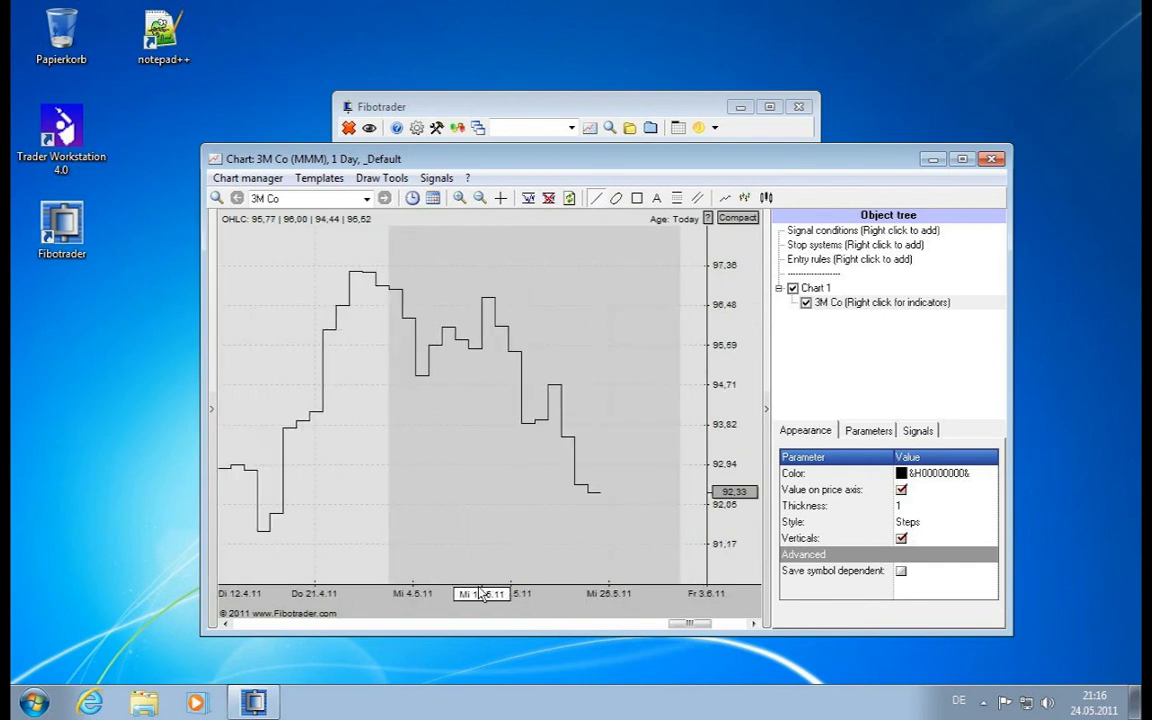
- Apply the Renko style to the 3M Co series and show the period from 16 November 2010 to 3 June 2011
left_click(990, 522)
left_click(989, 522)
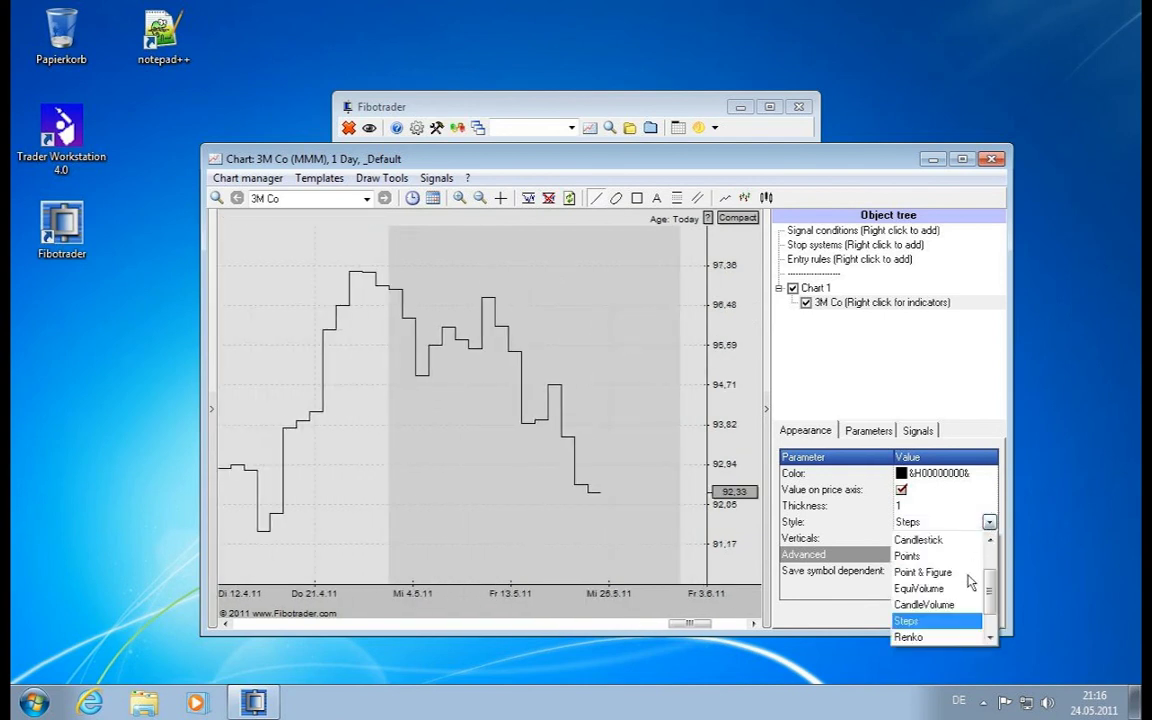
left_click(925, 622)
left_click(838, 617)
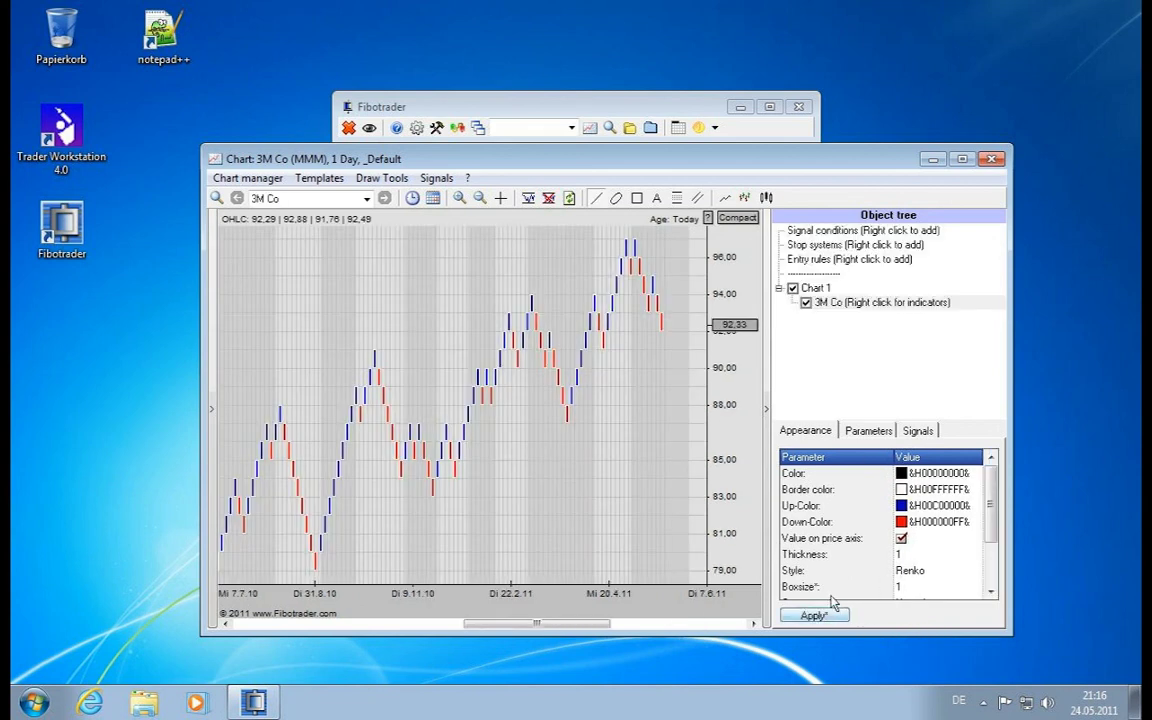
left_click_drag(51, 600, 10, 602)
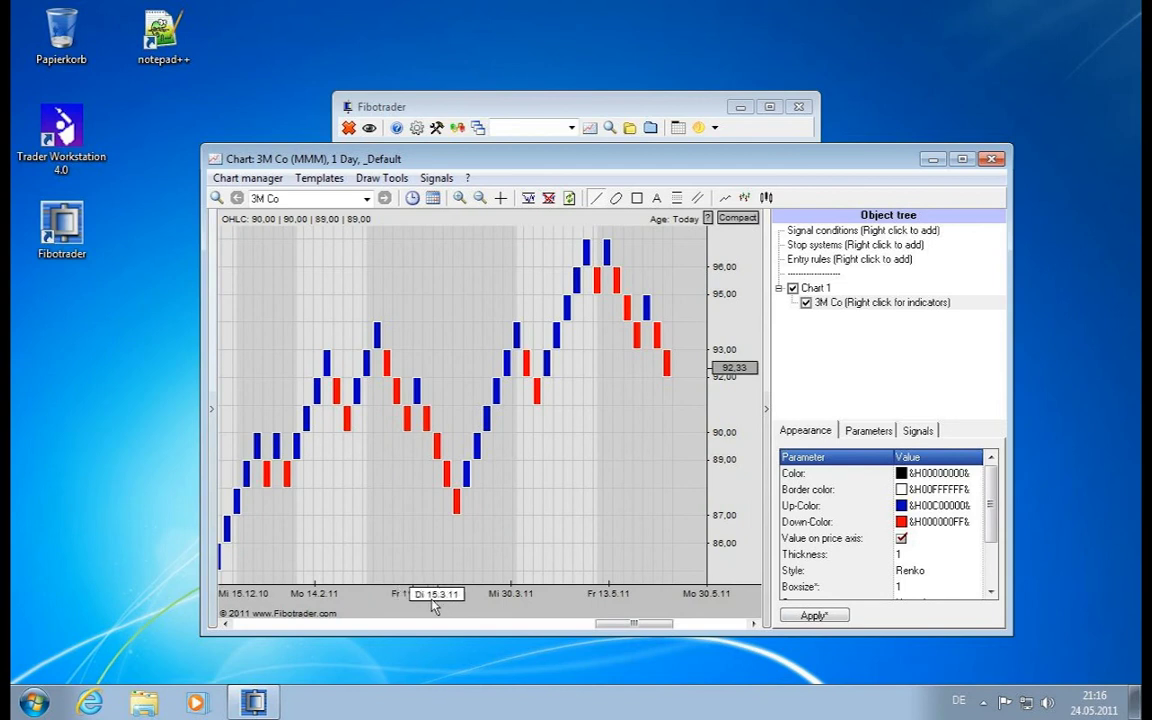
left_click_drag(270, 604, 932, 605)
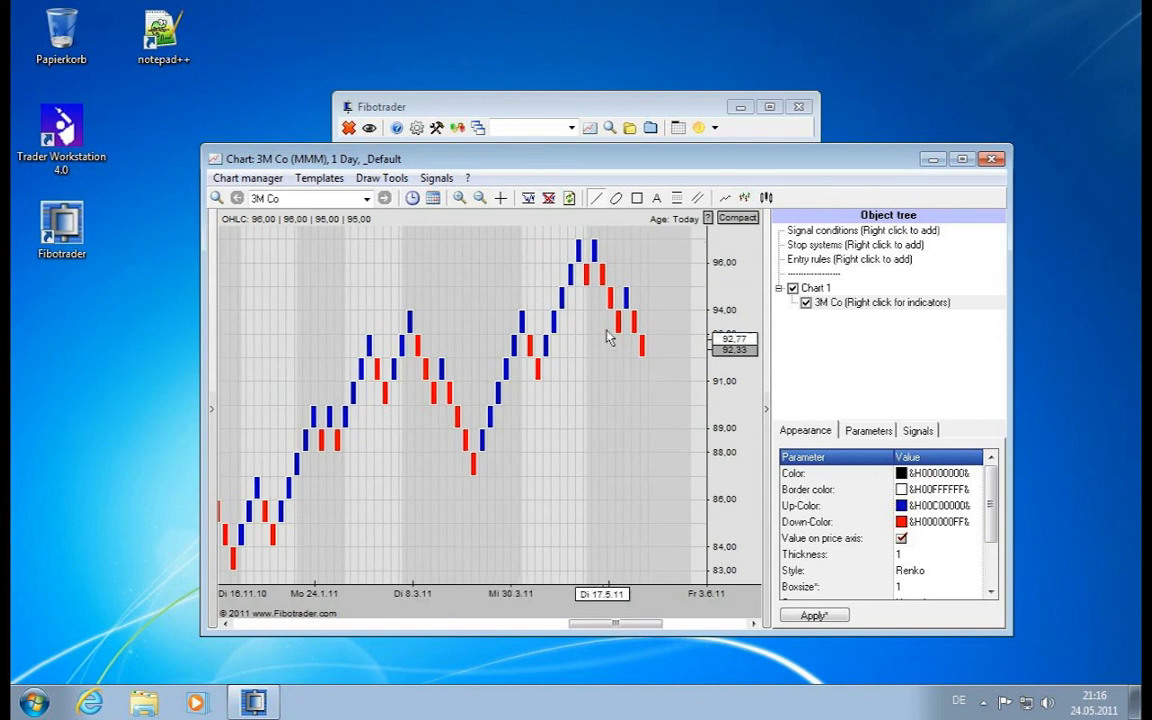
- Set the Renko chart's Gaps option to Colorize
left_click(991, 592)
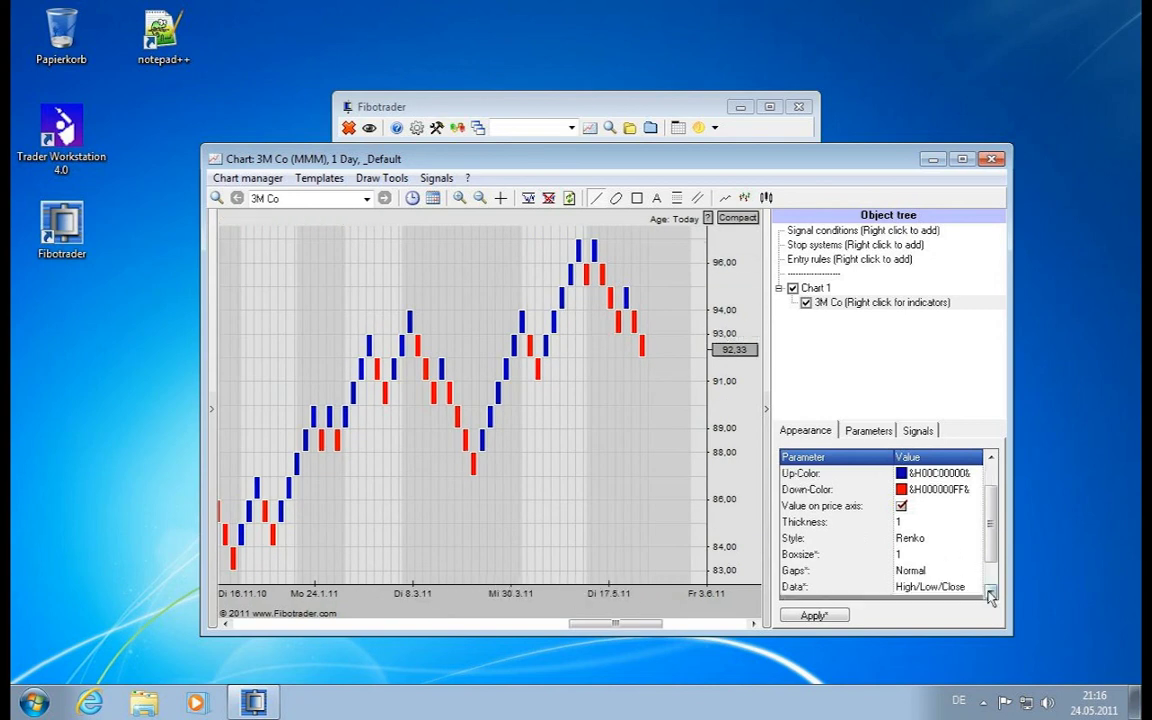
left_click(991, 592)
left_click(945, 540)
left_click(973, 540)
left_click(953, 578)
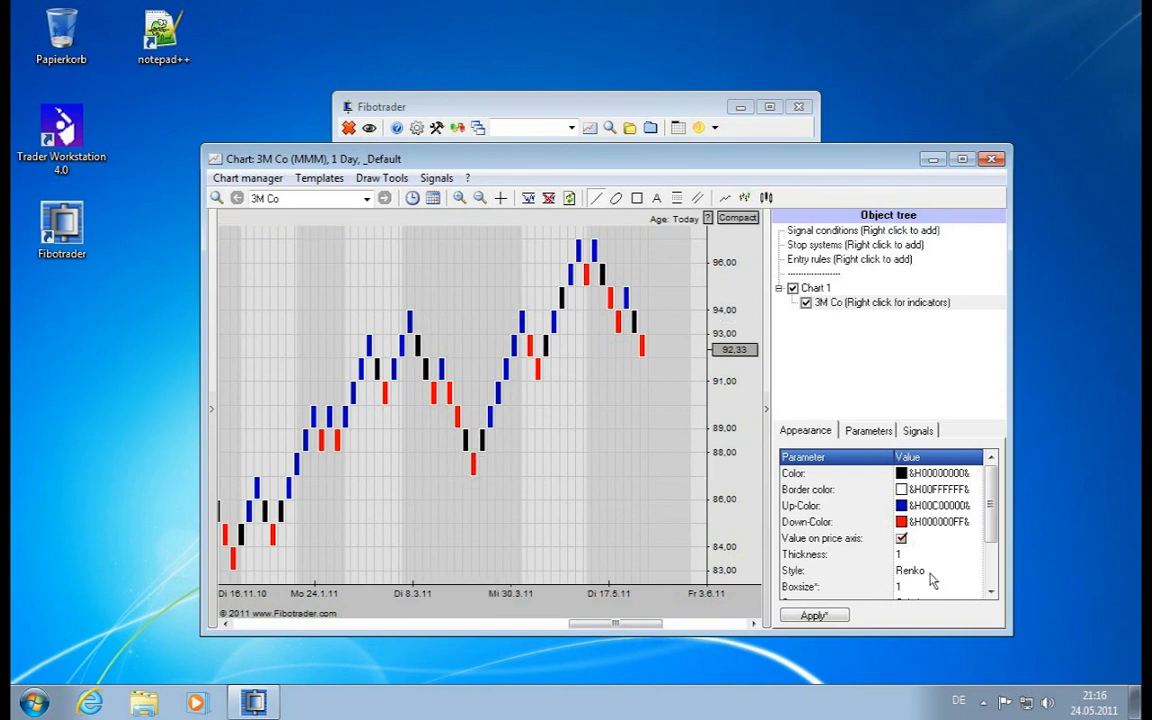
- Set the Renko chart's Gaps option to Leave Out and apply it
left_click(991, 592)
left_click(960, 554)
left_click(974, 554)
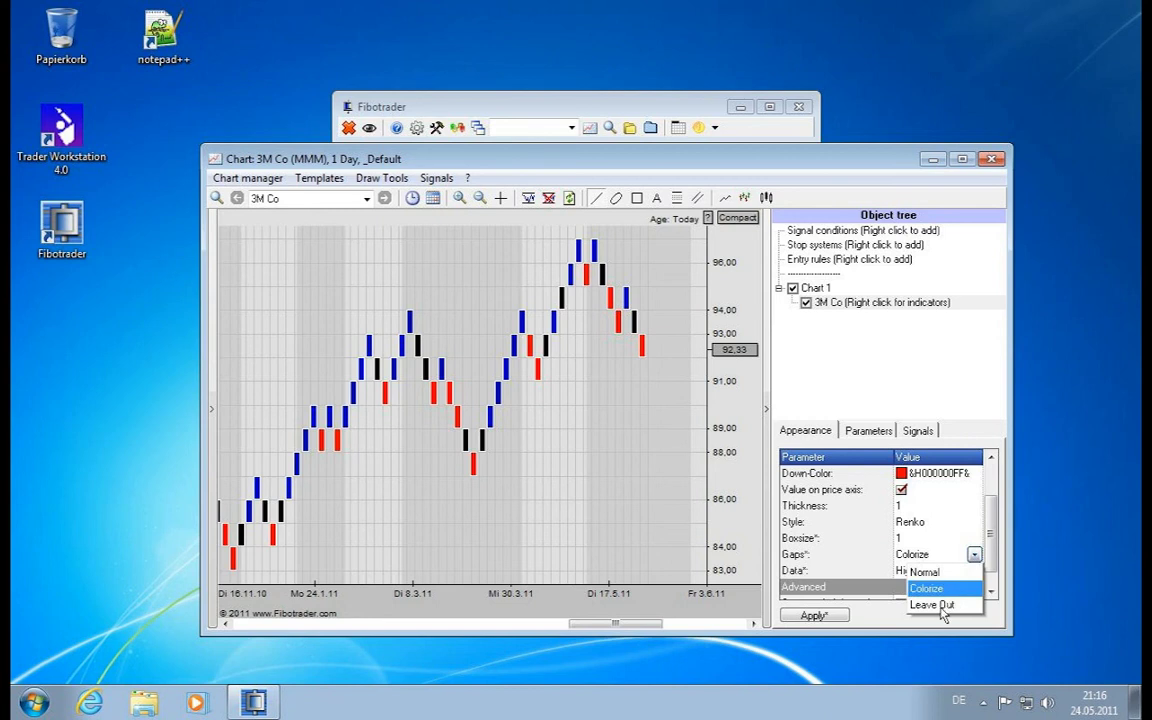
left_click(940, 607)
left_click(813, 615)
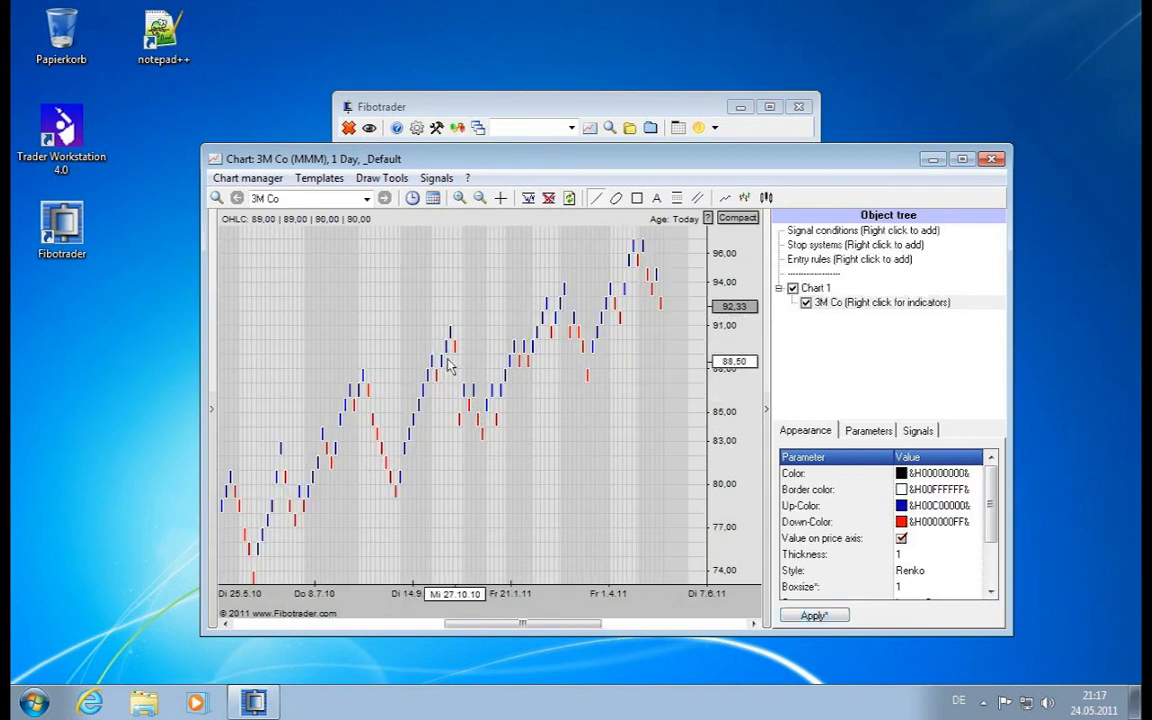
- Set the Renko chart's Gaps option to draw the bricks missing in the gaps and apply it
left_click(990, 592)
left_click(972, 573)
left_click(973, 572)
left_click(944, 587)
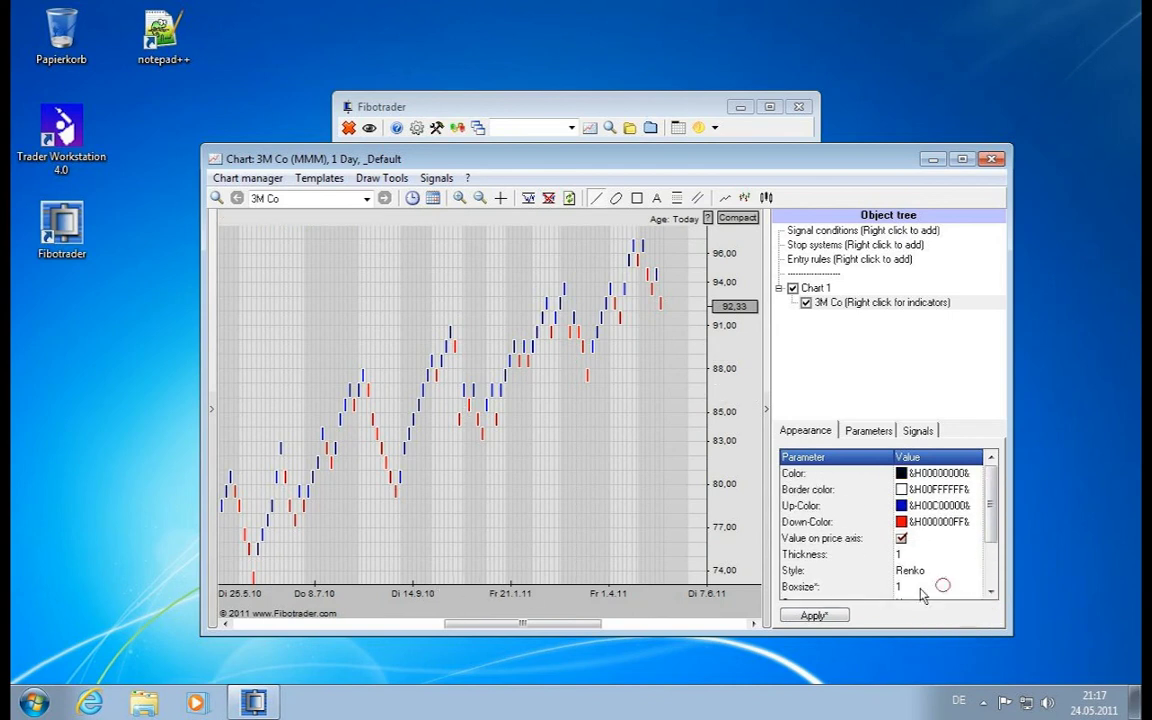
left_click(800, 616)
- Apply the Symetrics style to the 3M Co series
left_click(935, 571)
left_click(974, 570)
left_click_drag(973, 645, 964, 661)
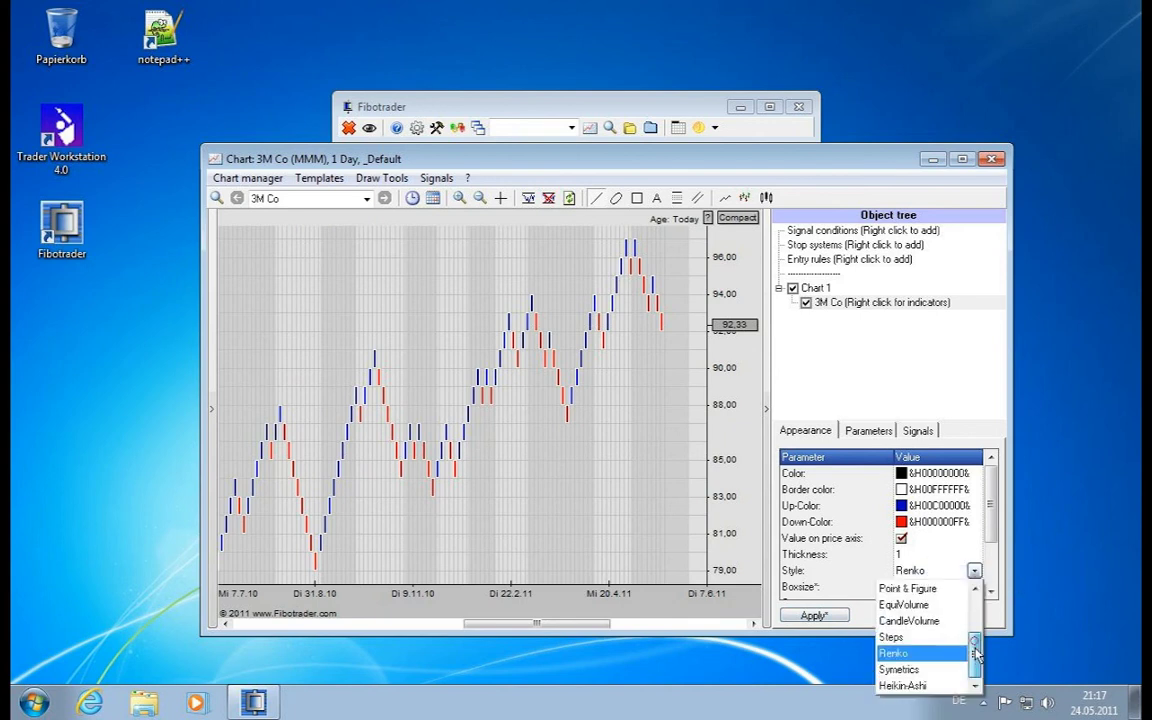
left_click(941, 670)
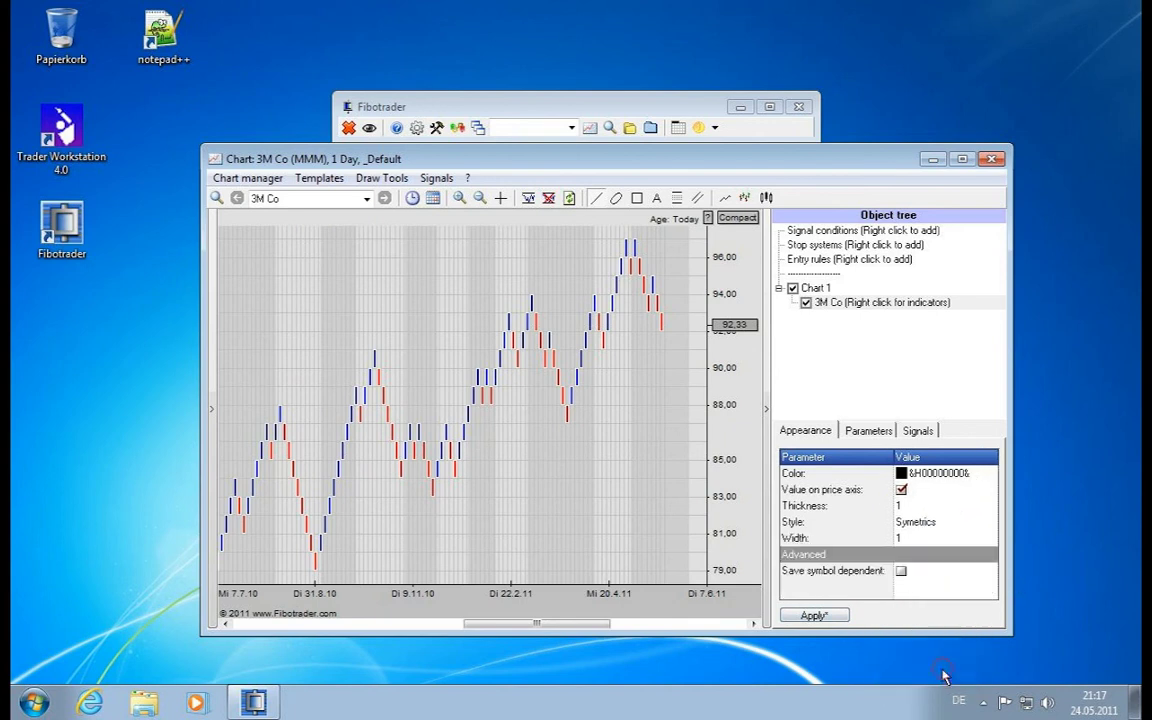
left_click(815, 616)
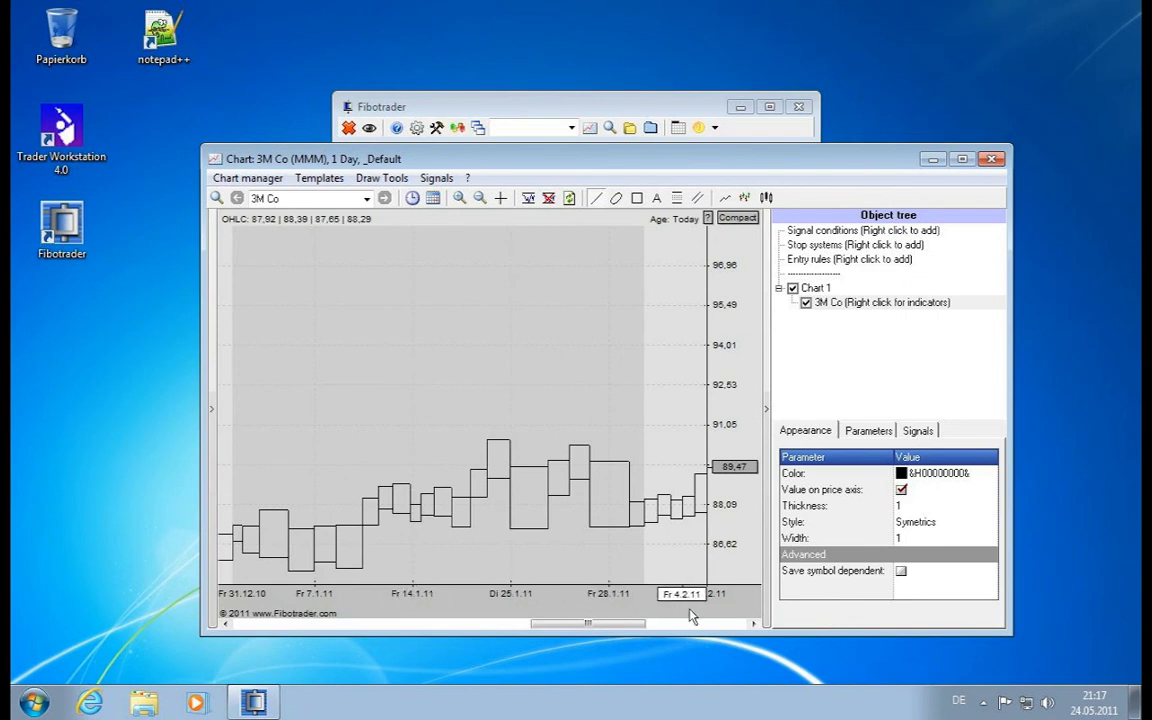
- Examine the Symetrics boxes across different periods and price scales, from November 2010 up to the latest prices
left_click_drag(690, 610, 448, 595)
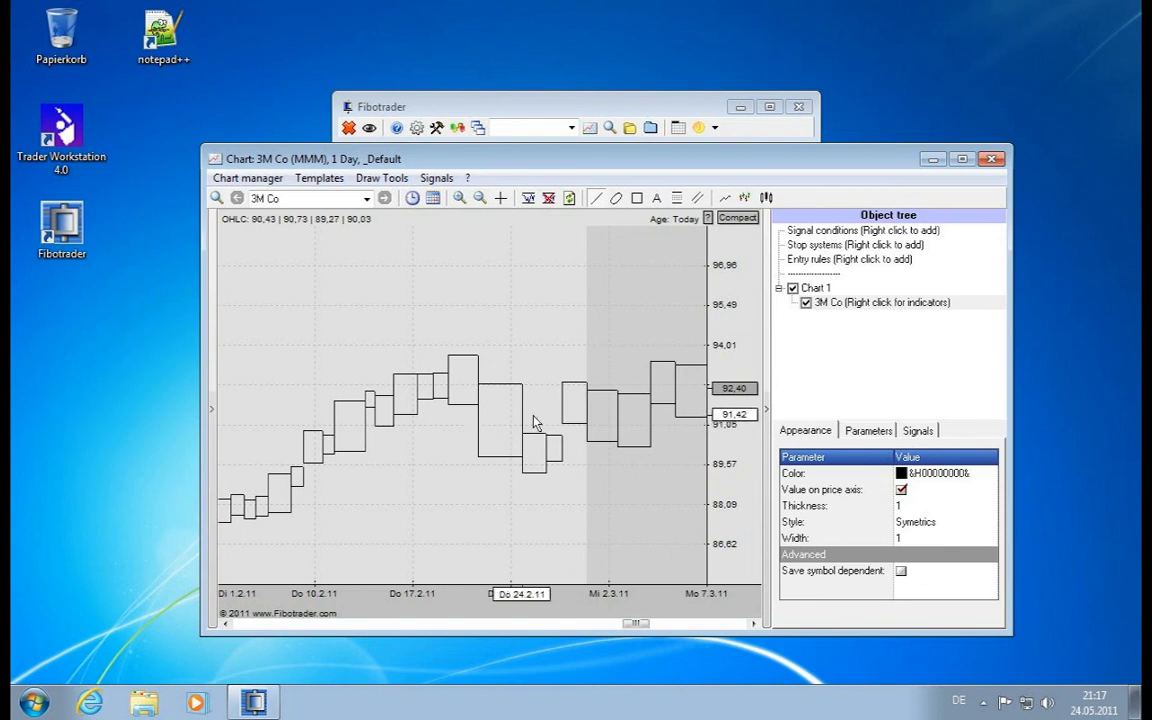
left_click_drag(294, 607, 634, 610)
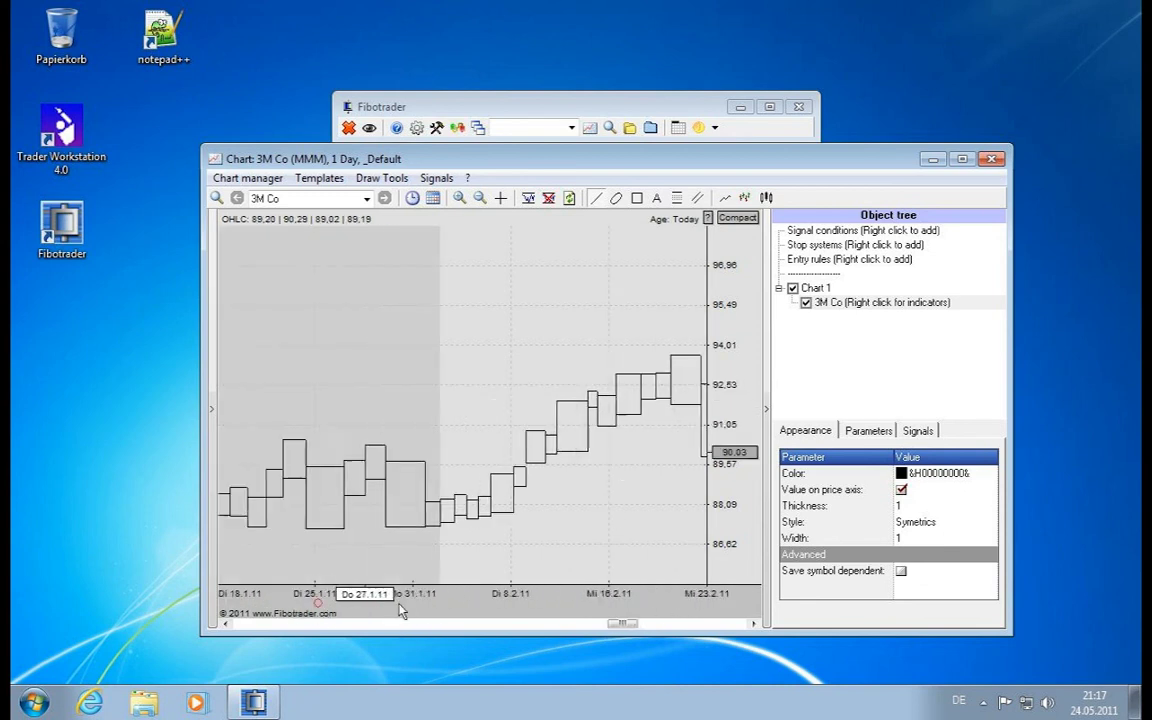
left_click_drag(461, 604, 510, 603)
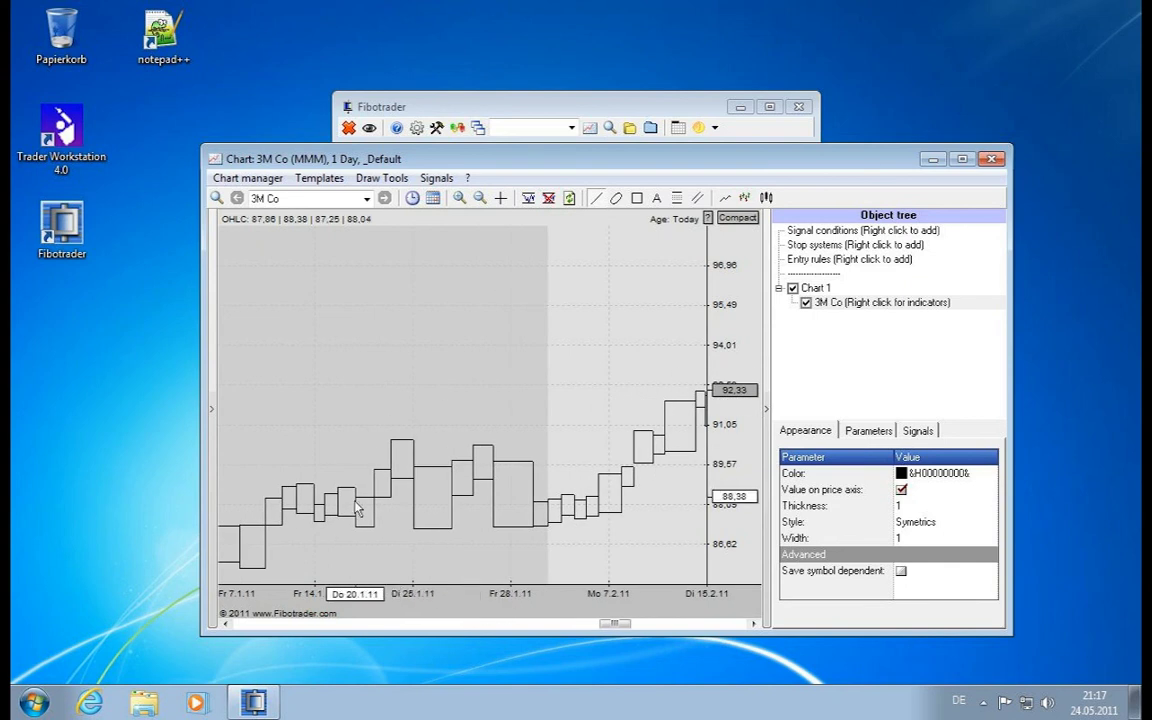
left_click_drag(747, 455, 745, 424)
left_click_drag(265, 607, 1141, 609)
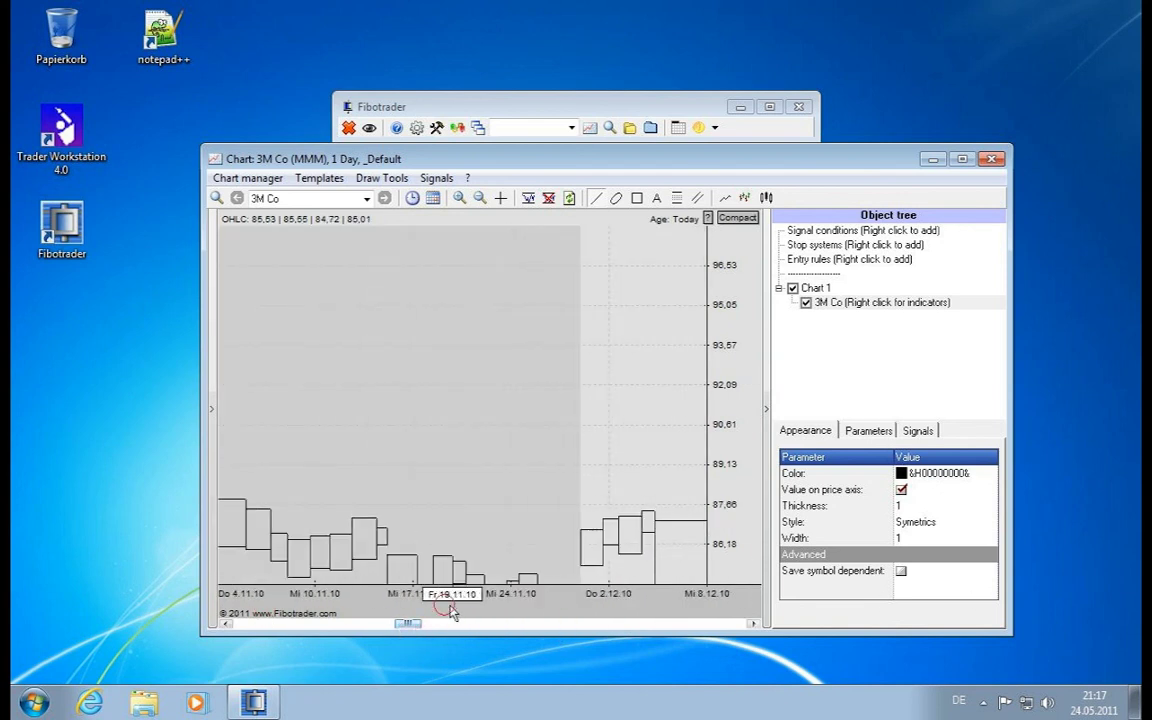
left_click_drag(468, 605, 755, 613)
left_click_drag(738, 453, 764, 329)
left_click_drag(547, 624, 690, 624)
left_click_drag(740, 530, 732, 261)
scroll(745, 530, "down", 2)
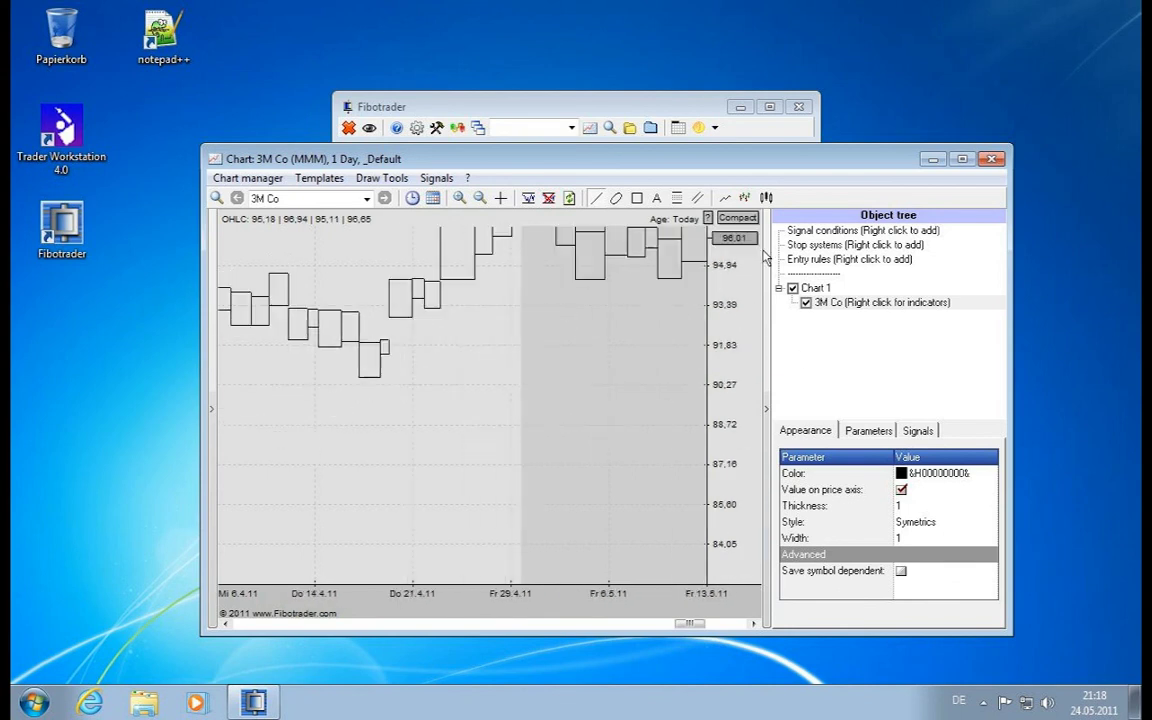
scroll(745, 530, "down", 4)
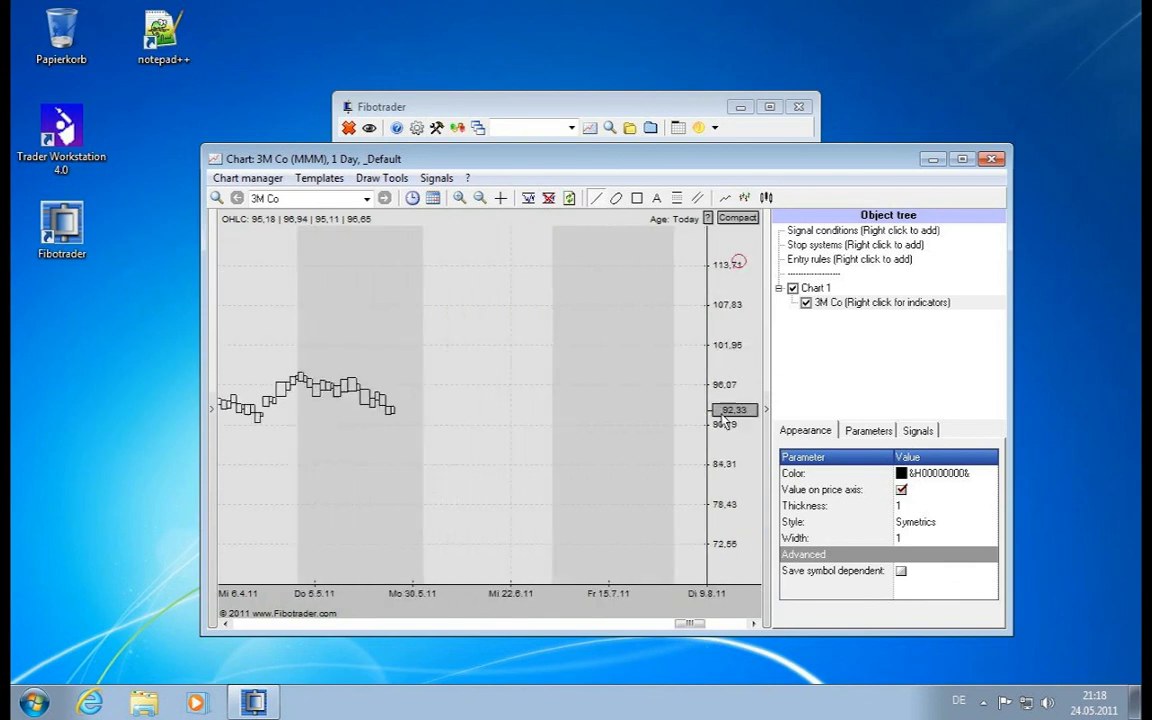
left_click_drag(439, 610, 729, 614)
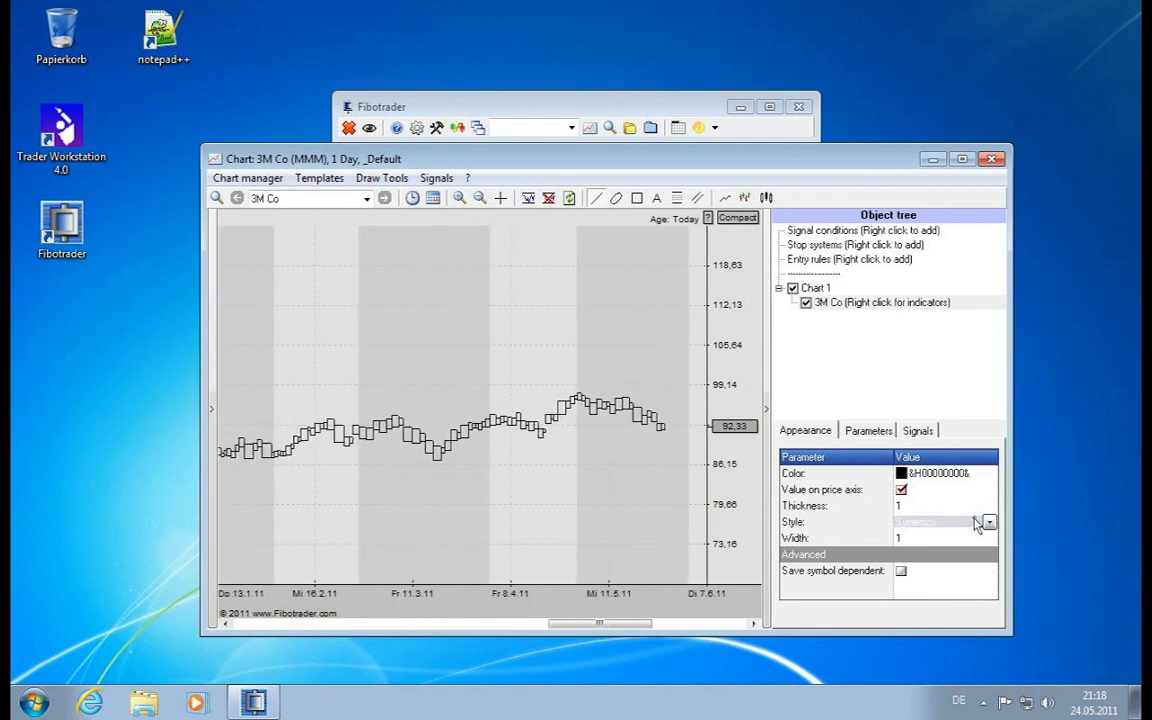
- Apply the Heikin-Ashi style to the 3M Co series and inspect its candles over longer and shorter periods
left_click(989, 521)
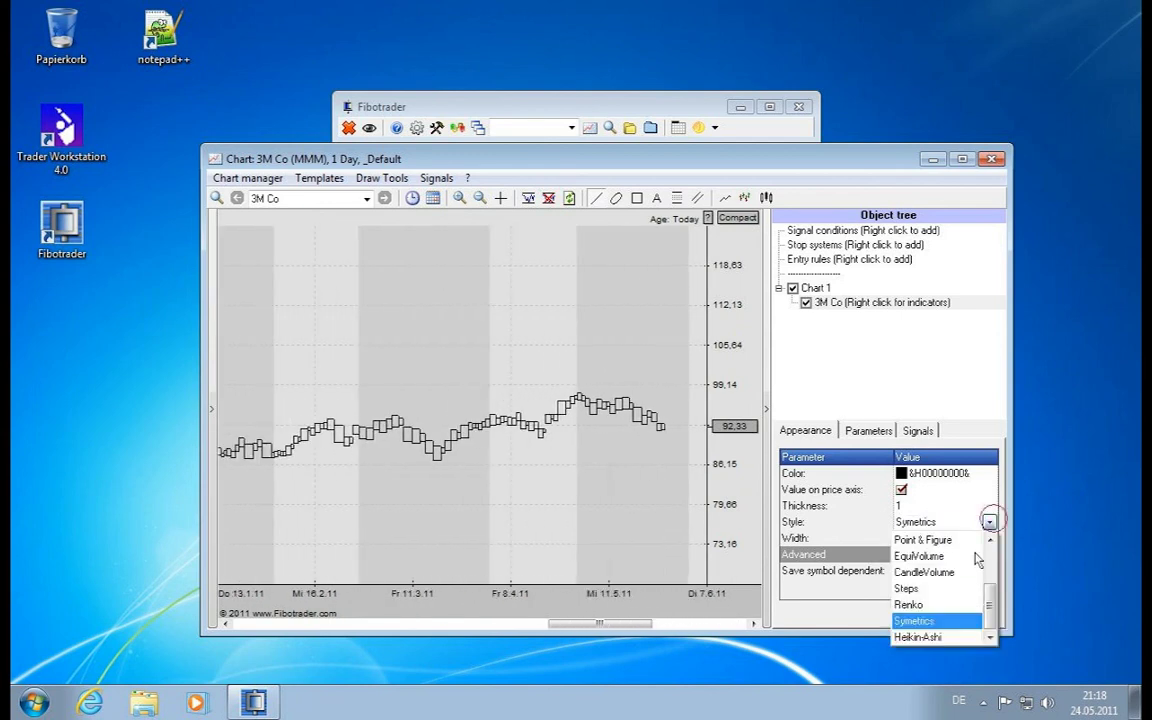
left_click(957, 640)
left_click(812, 616)
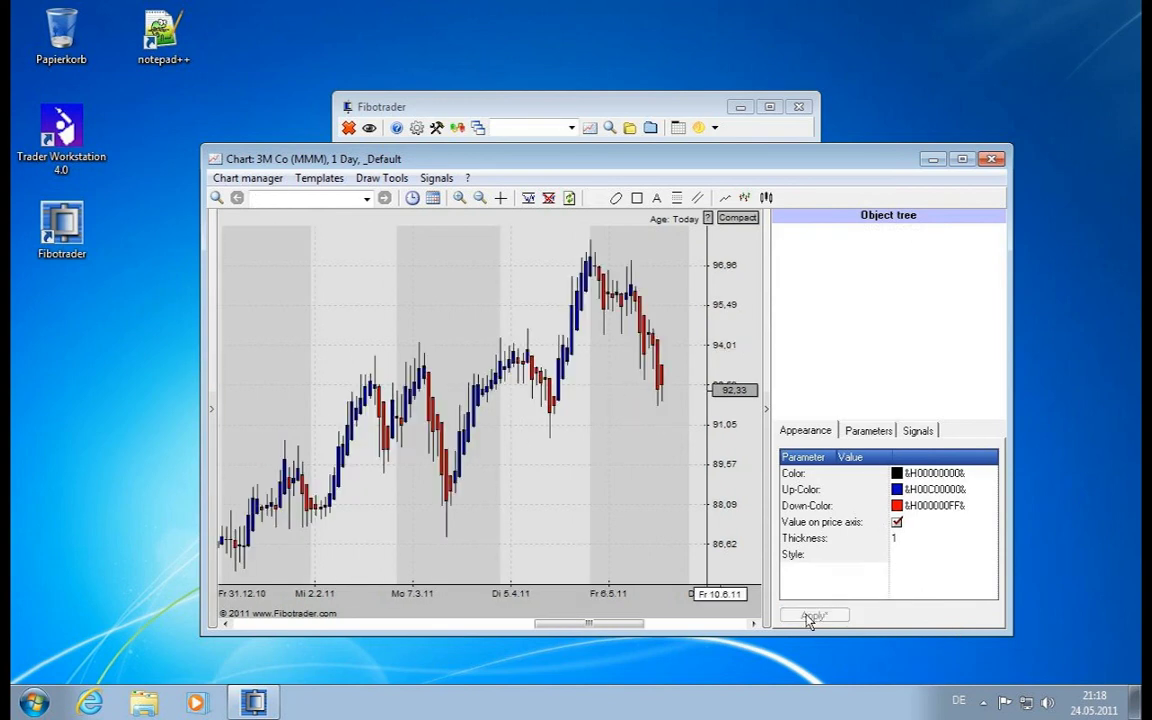
left_click_drag(504, 600, 223, 610)
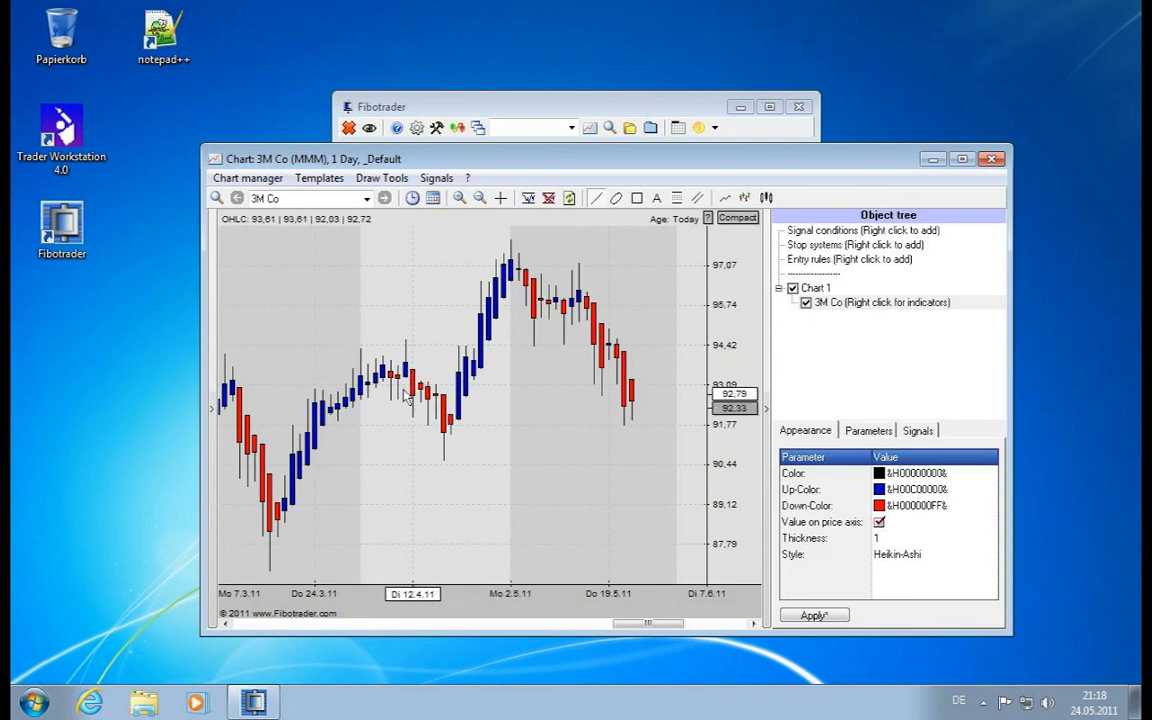
left_click_drag(469, 606, 940, 615)
scroll(940, 620, "up", 2)
double_click(484, 612)
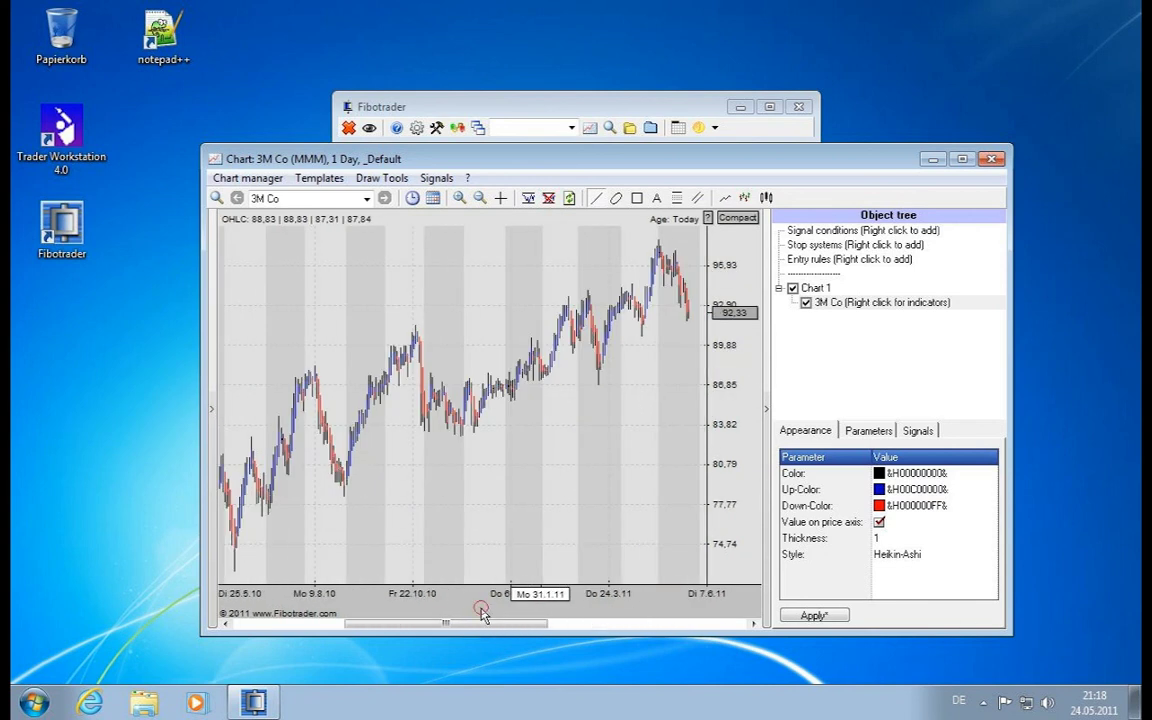
left_click_drag(614, 253, 692, 366)
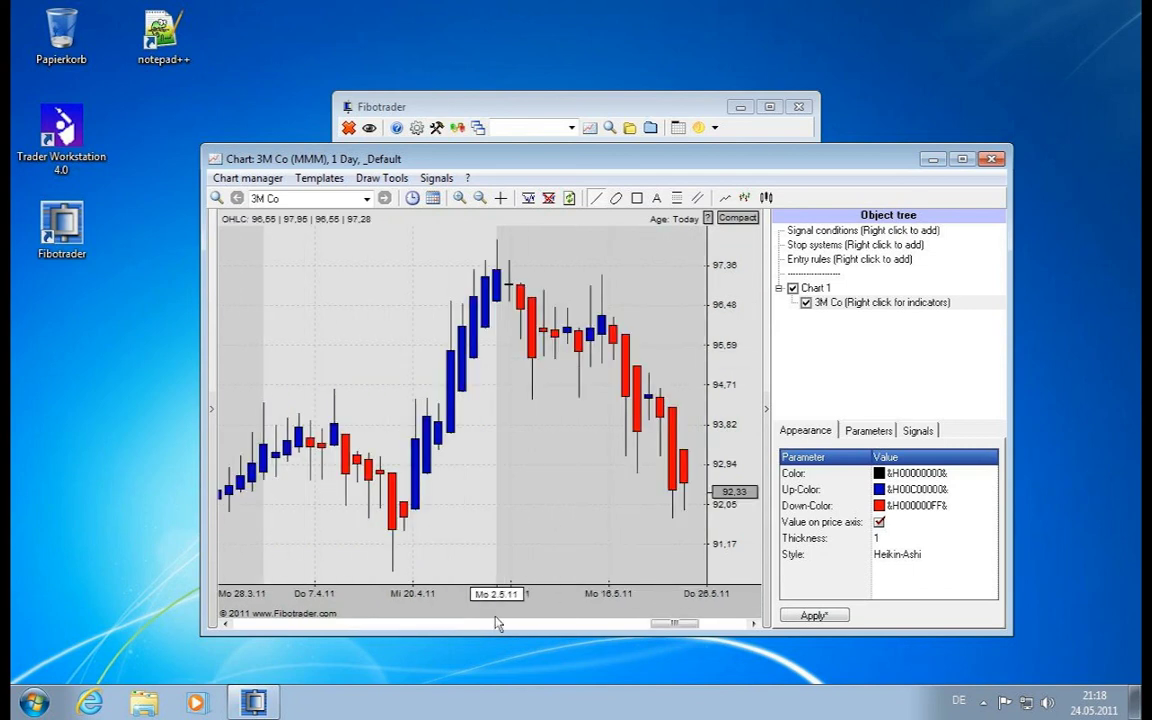
- Set the 3M Co series back to the Candlestick style and show the period from 24 February to 7 June 2011
left_click(925, 557)
left_click(990, 555)
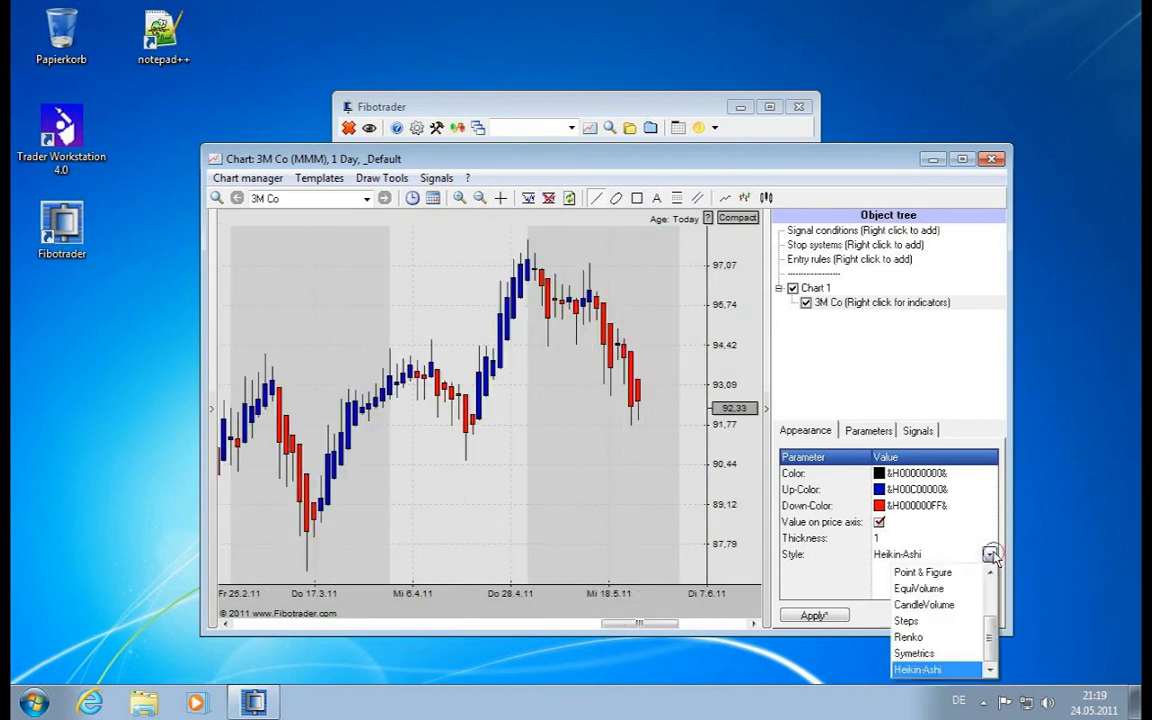
left_click_drag(991, 645, 993, 610)
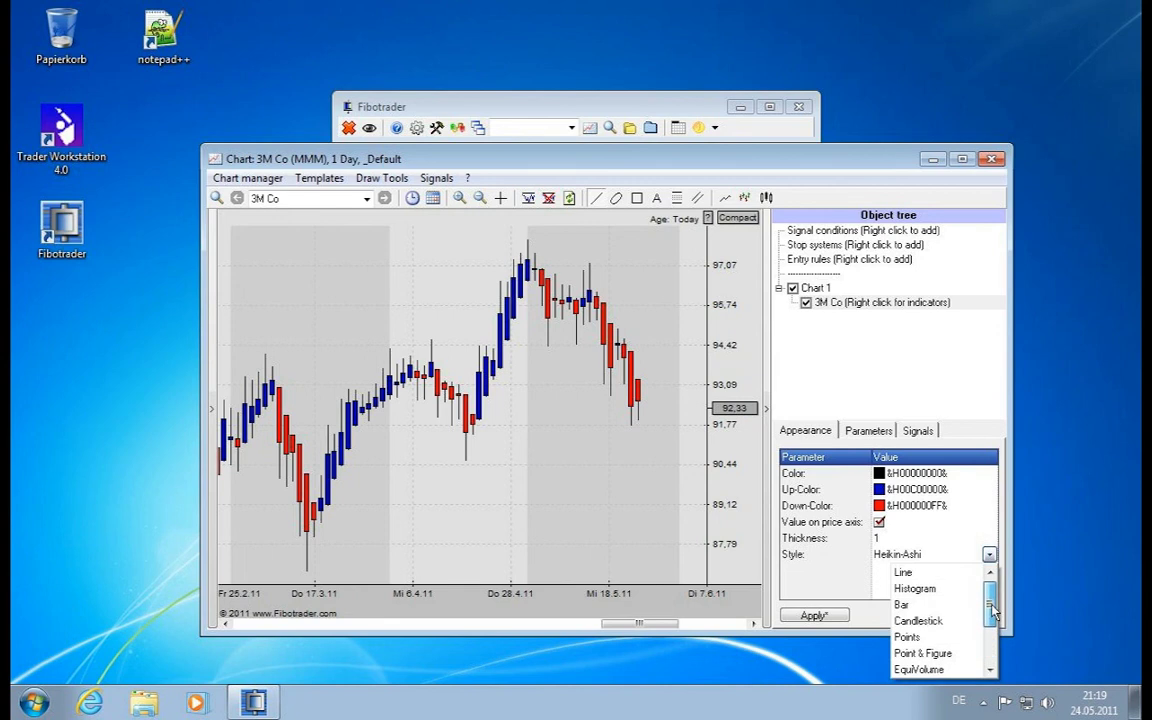
left_click(930, 621)
left_click(812, 616)
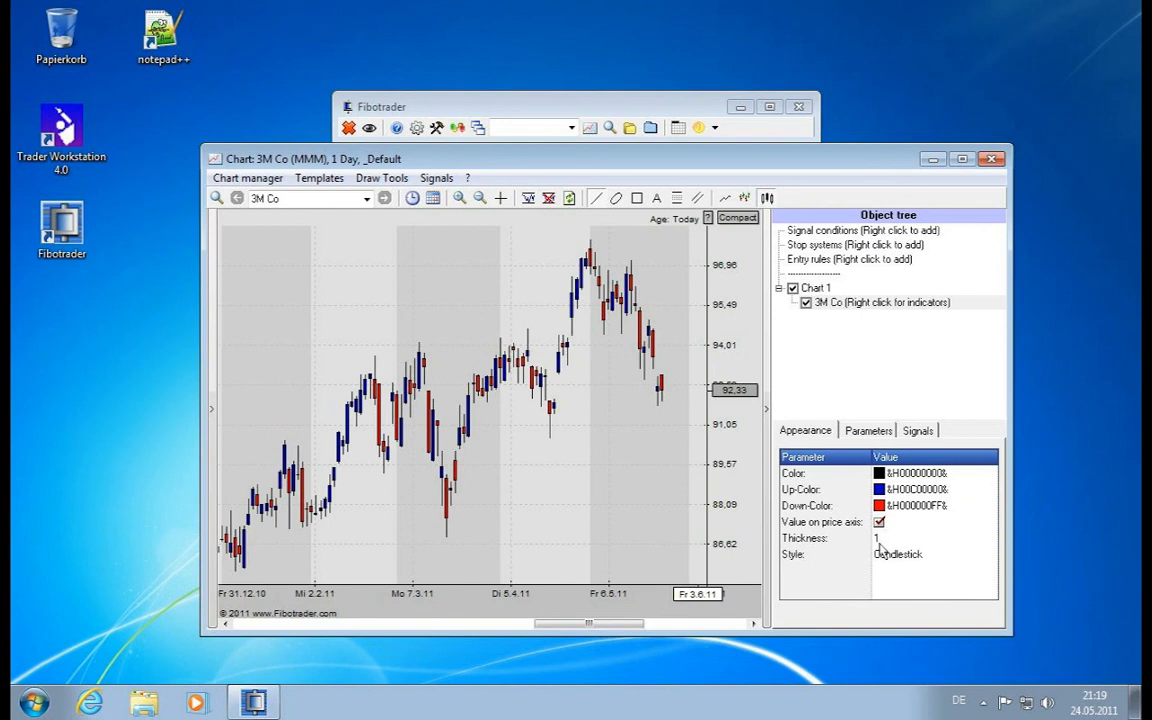
left_click_drag(370, 603, 126, 613)
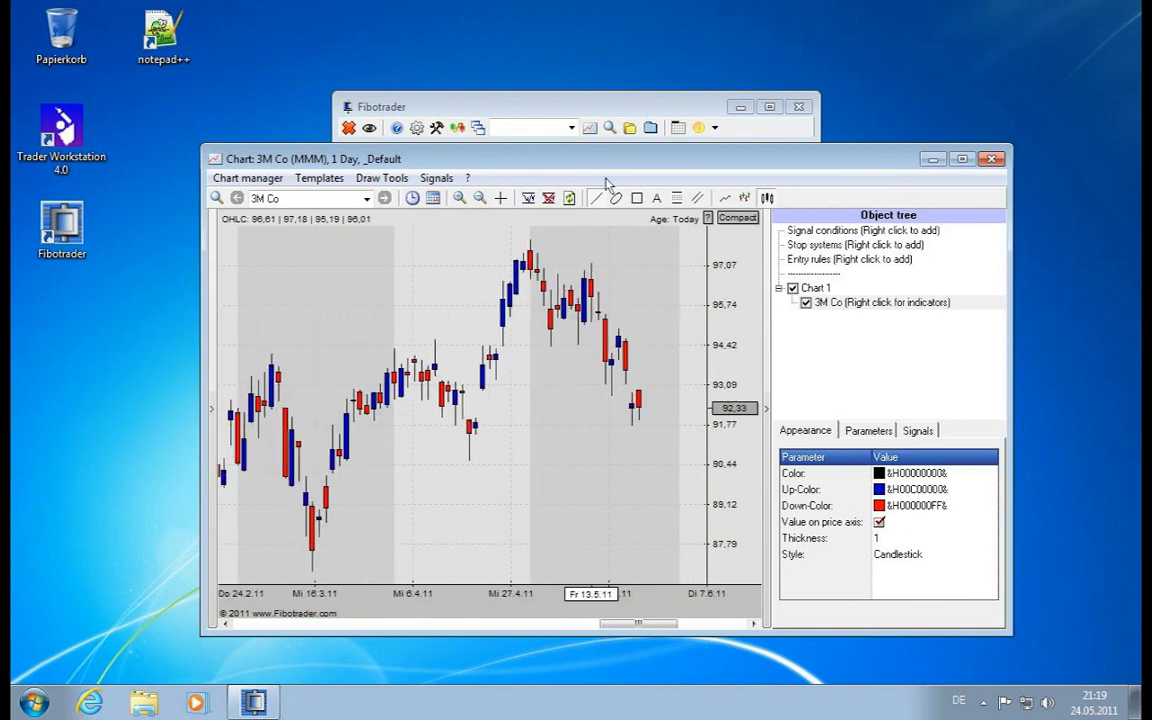
- Switch the 3M Co chart quickly between line, candlestick and bar display, ending on bars
left_click(723, 200)
left_click(766, 199)
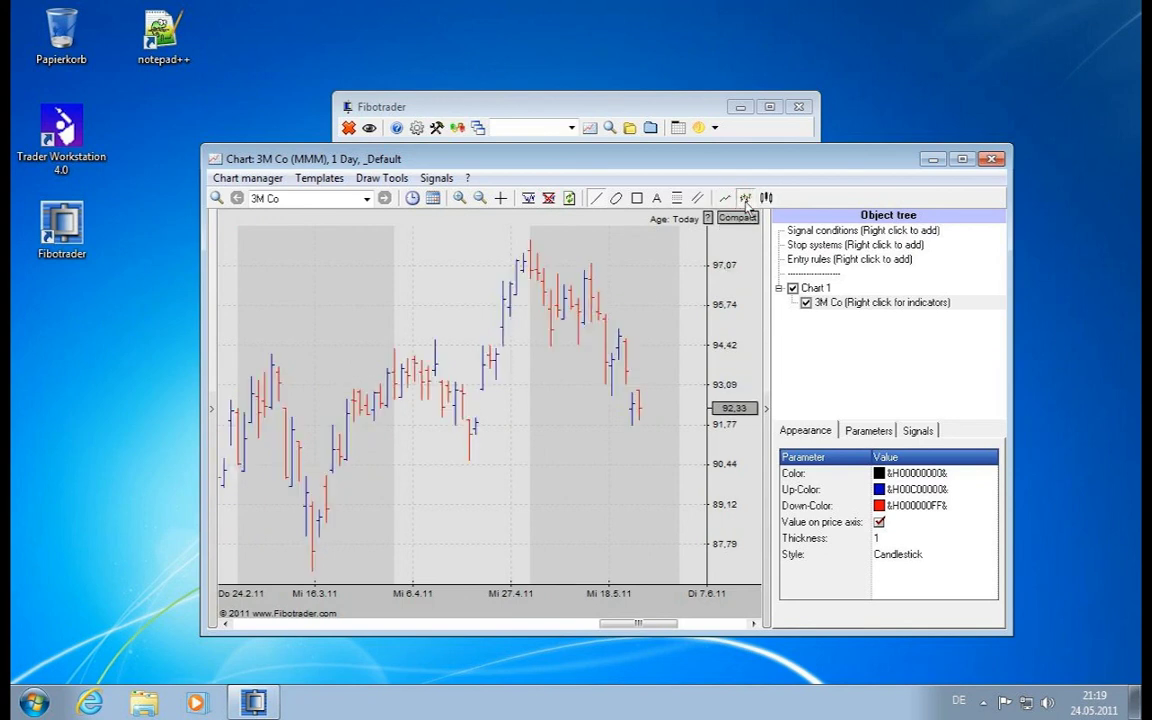
left_click(767, 199)
left_click(745, 198)
left_click(767, 198)
left_click(745, 198)
left_click(767, 199)
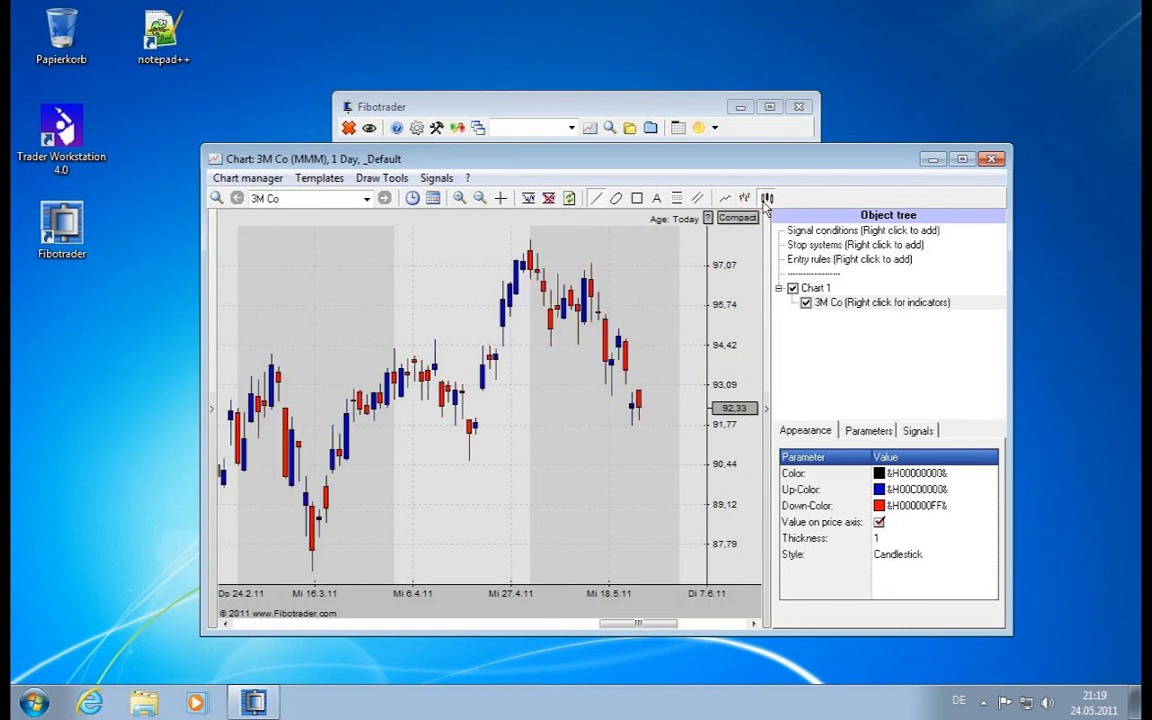
left_click(745, 198)
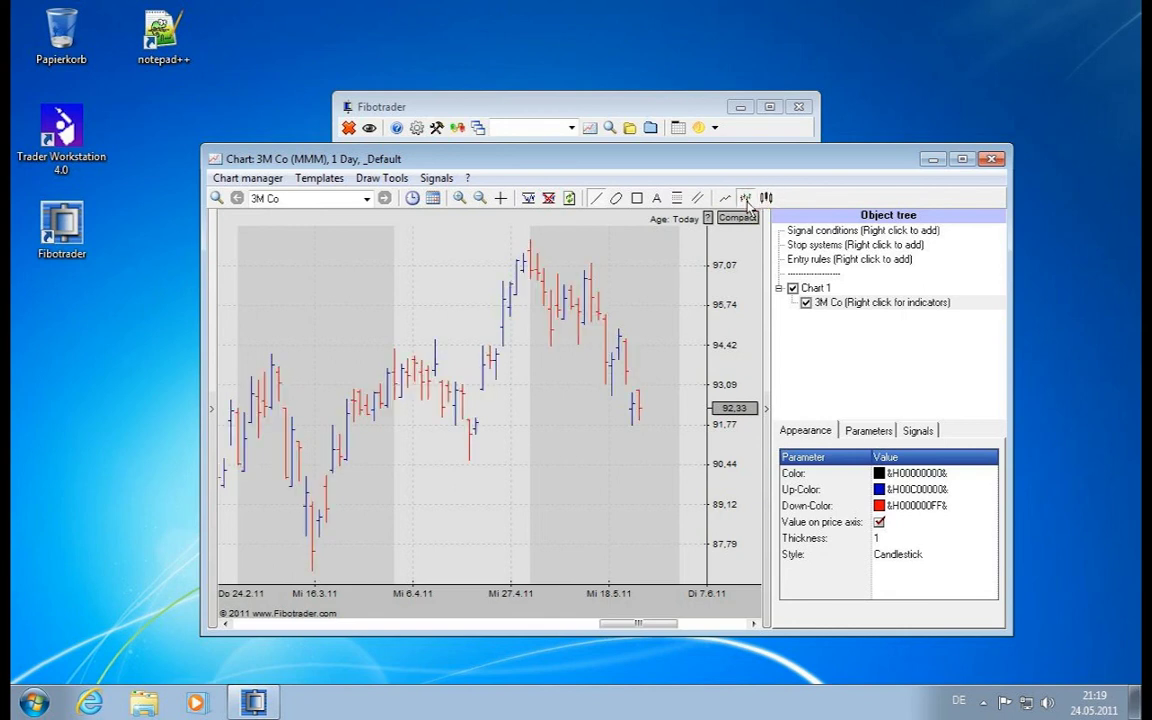